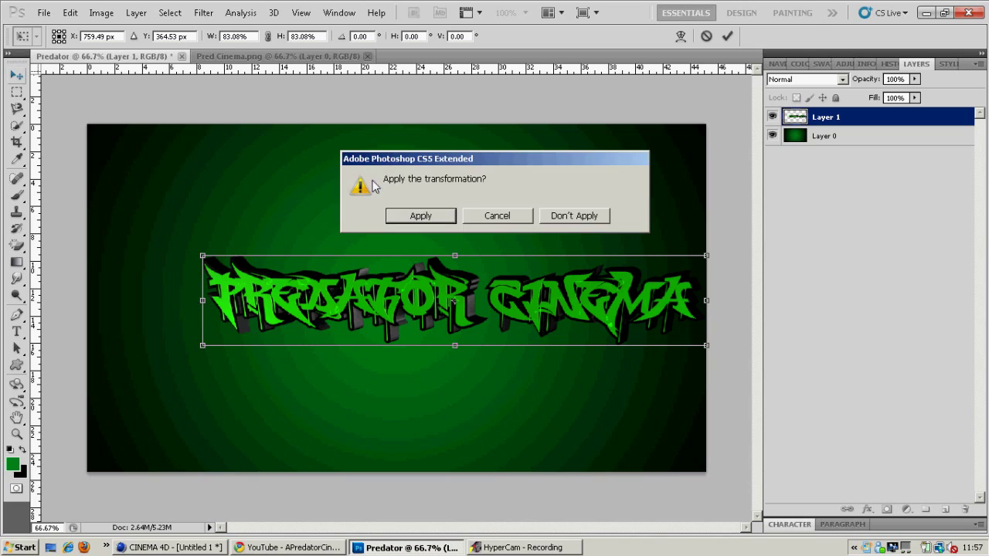
- Add a drop shadow to the green background on Layer 0
double_click(871, 135)
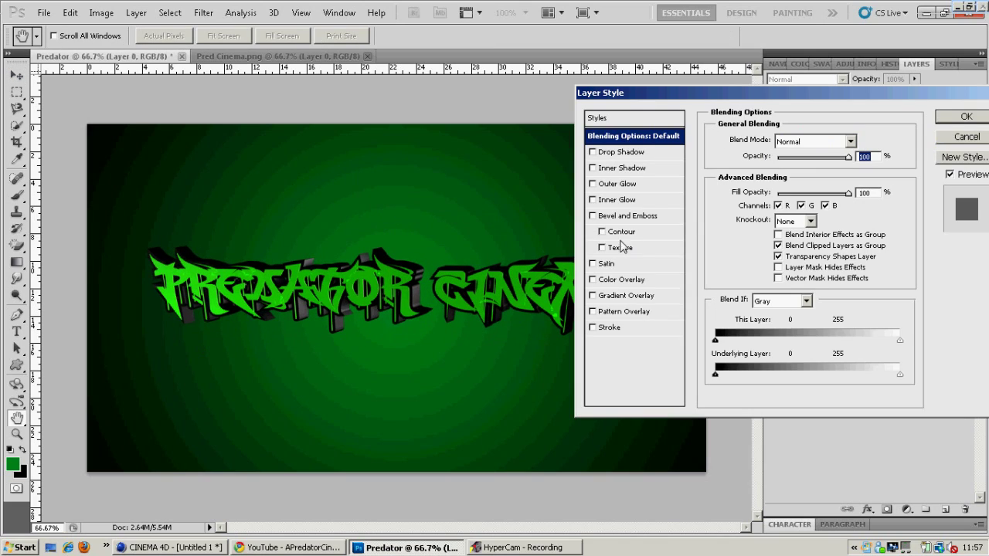
click(593, 152)
click(966, 119)
- Add a drop shadow with an increased size to the PREDATOR CINEMA lettering on Layer 1
click(905, 117)
double_click(905, 118)
click(592, 152)
click(607, 152)
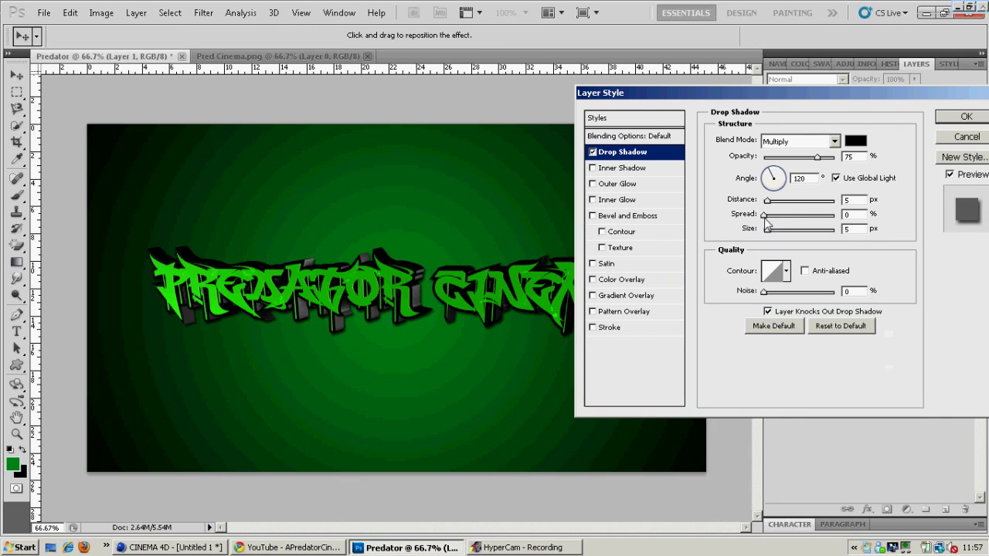
drag(767, 230, 783, 232)
click(946, 119)
click(970, 117)
click(968, 118)
- Duplicate Layer 1 so that the drop shadow is hidden on the copy but shown on the original
click(813, 147)
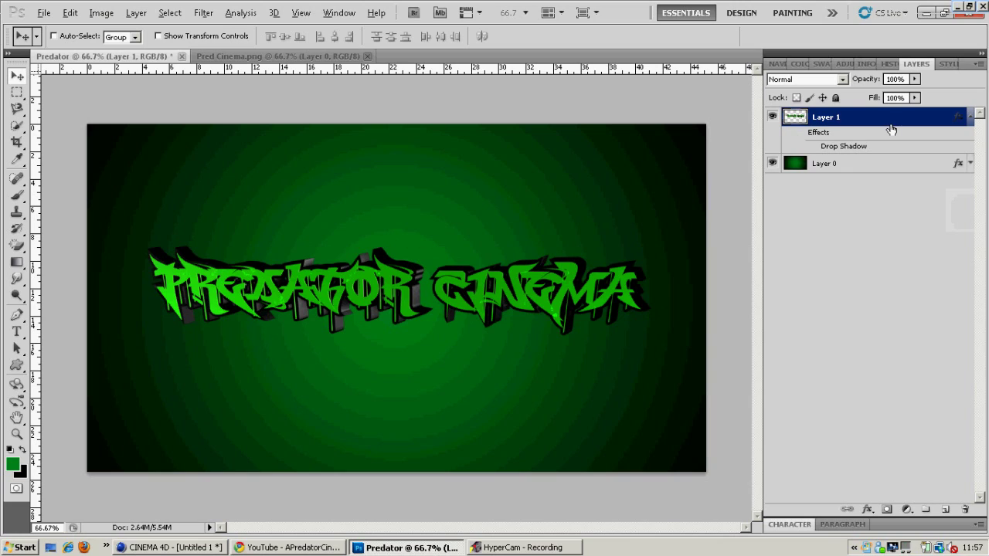
key(ctrl+j)
click(852, 163)
click(813, 192)
click(835, 120)
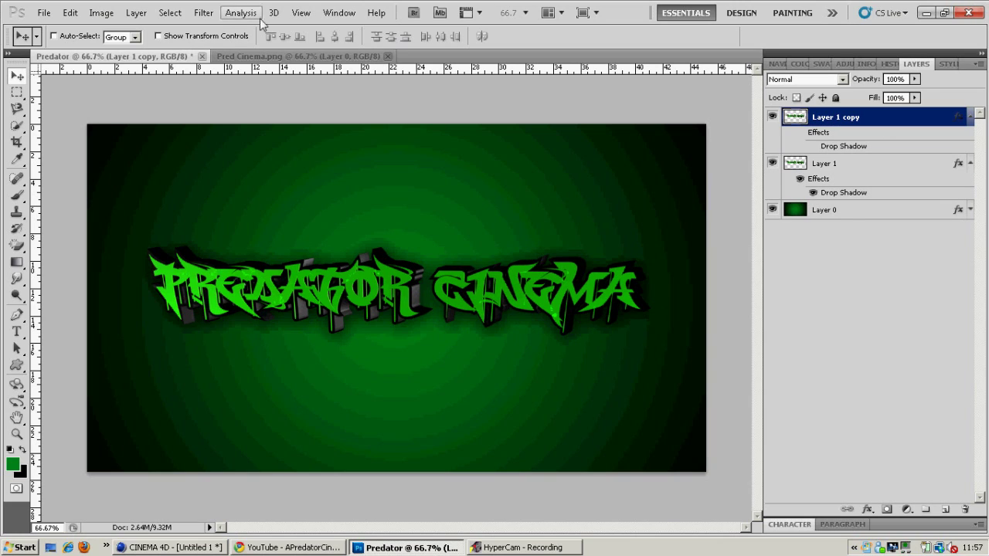
- Apply a Motion Blur to Layer 1 copy and place it beneath Layer 1
click(203, 12)
mouse_move(262, 134)
click(377, 207)
click(576, 116)
drag(835, 117, 854, 209)
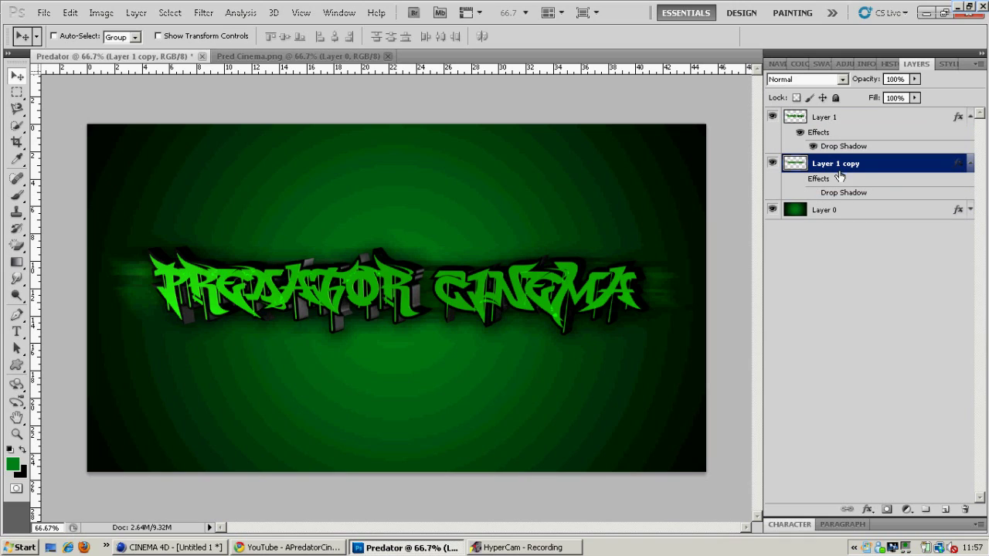
- Duplicate Layer 1 again with the drop shadow hidden on the copy, and place the copy directly beneath Layer 1
click(813, 146)
click(823, 120)
key(ctrl+j)
click(812, 193)
drag(839, 116, 834, 209)
- Apply a Gaussian Blur with a radius of 2.2 pixels to Layer 1 copy 2
click(195, 14)
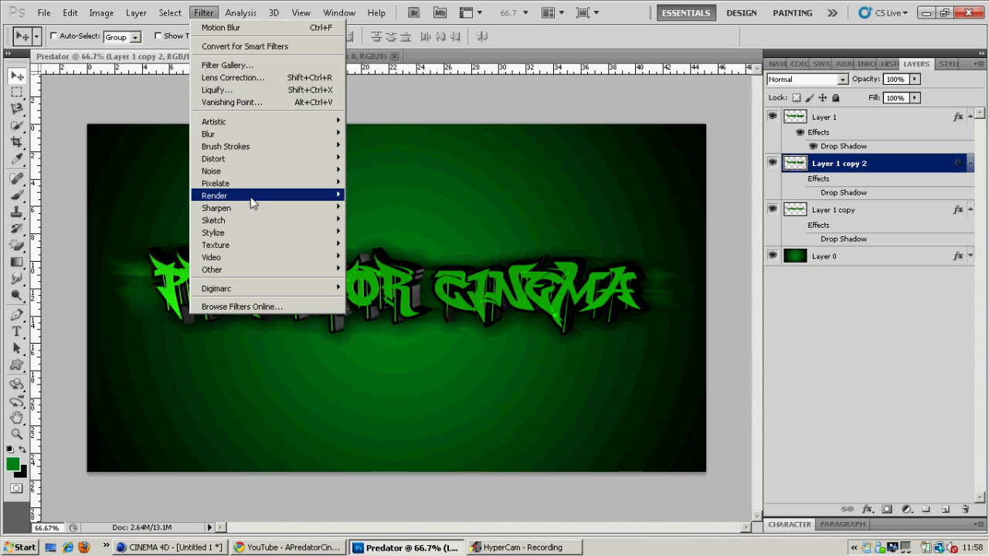
click(387, 256)
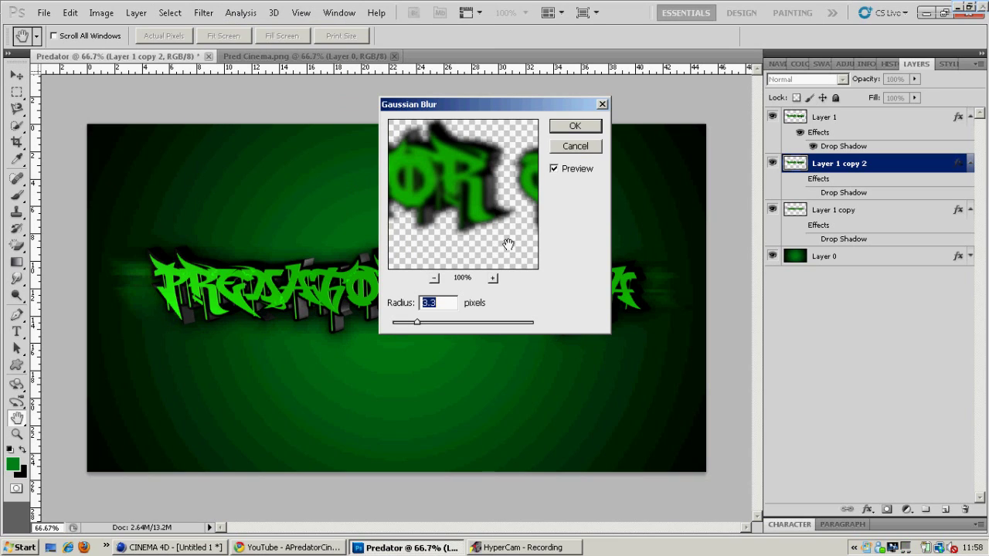
drag(422, 325, 410, 325)
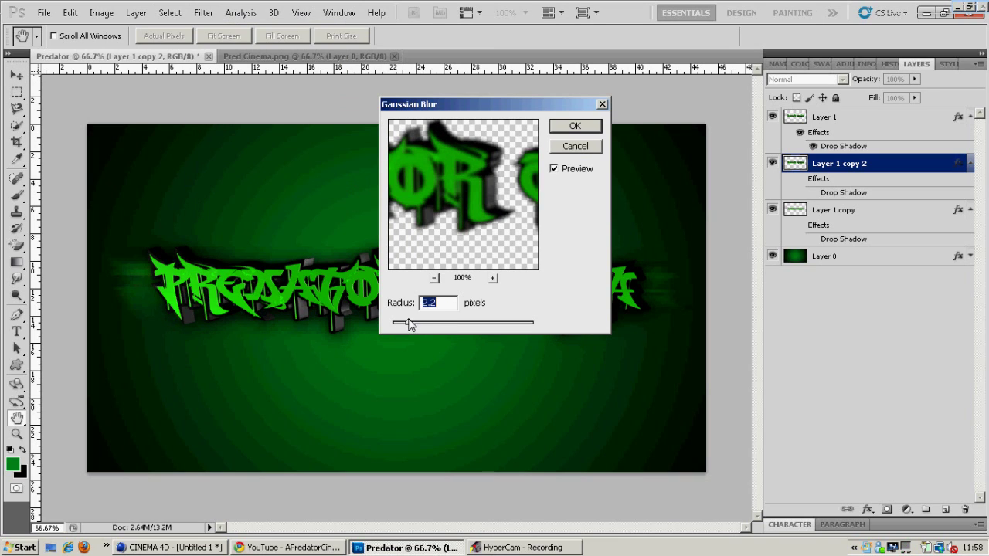
click(575, 126)
- Enlarge Layer 1 copy 2 to about 108% and centre it behind the sharp lettering
key(ctrl+t)
drag(136, 239, 104, 225)
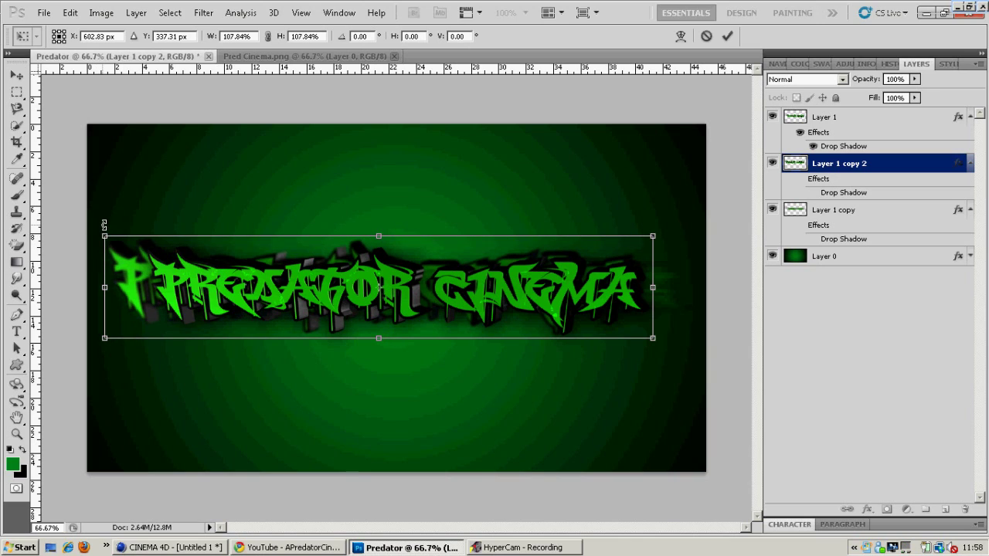
click(17, 74)
click(402, 213)
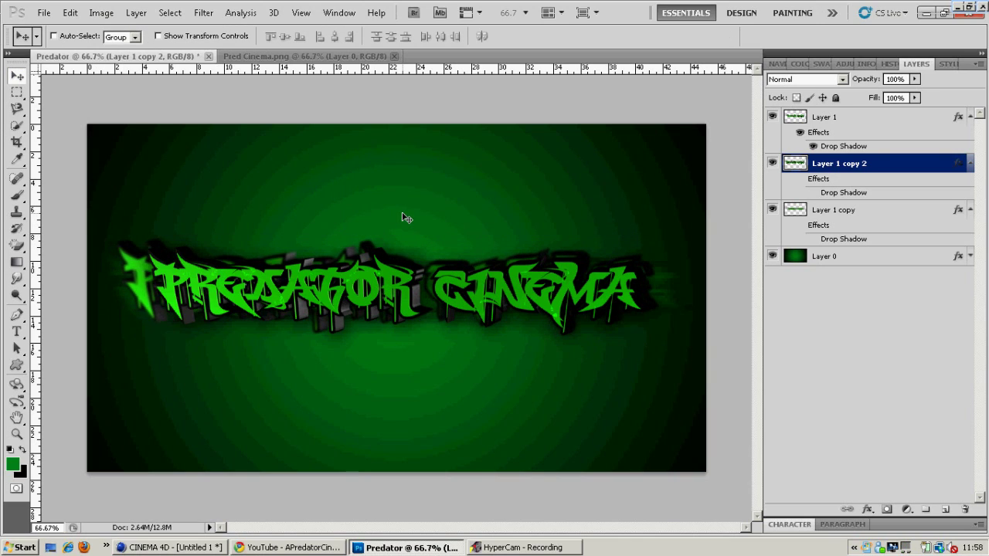
key(shift+Right)
key(shift+Right)
key(shift+Left)
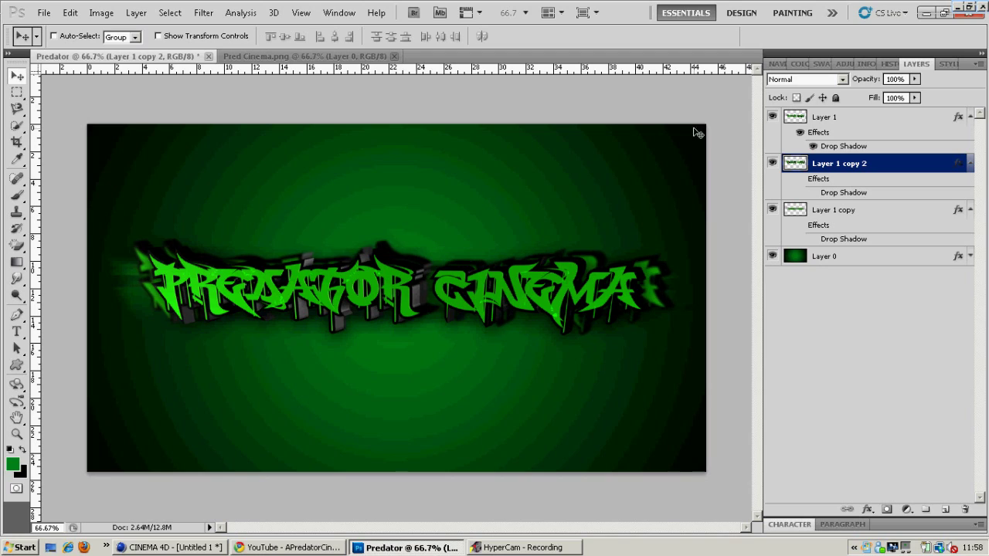
- Set Layer 1 copy 2's blending mode to Luminosity and its opacity to 60%
click(804, 79)
click(796, 204)
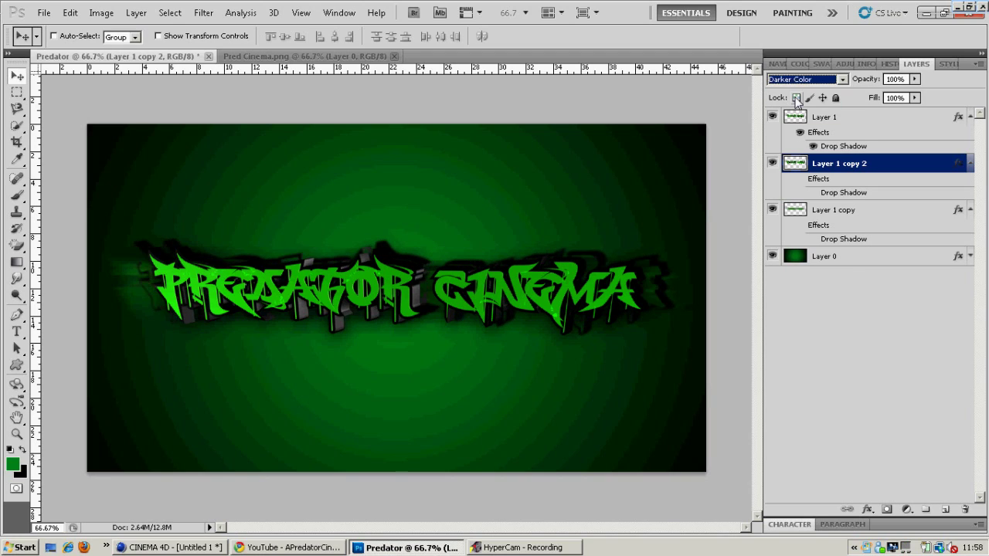
key(Down)
key(Down)
key(Down)
key(Down)
key(Down)
key(Down)
key(Down)
key(Down)
key(Down)
key(Down)
key(Down)
key(Down)
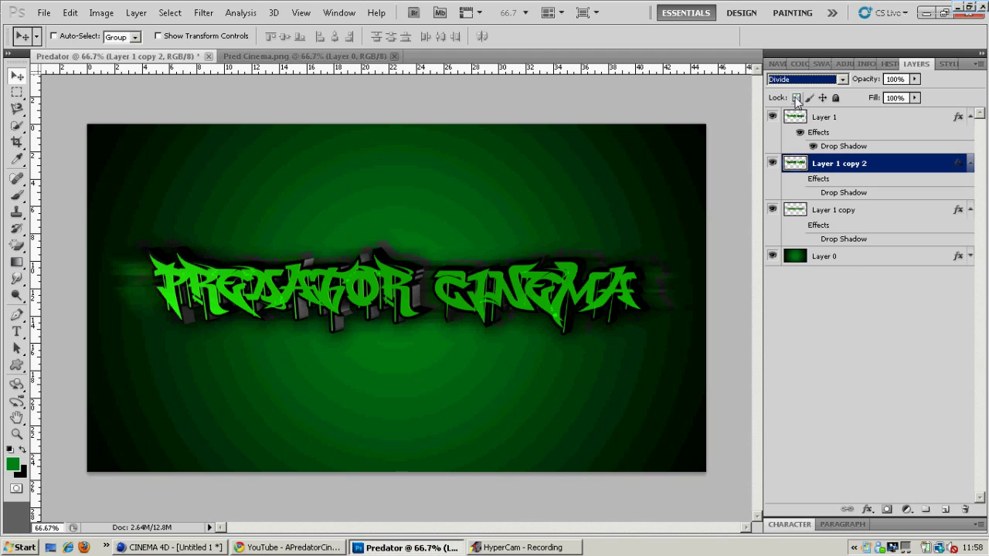
key(Down)
key(Down)
key(Down)
click(915, 78)
drag(912, 92, 886, 92)
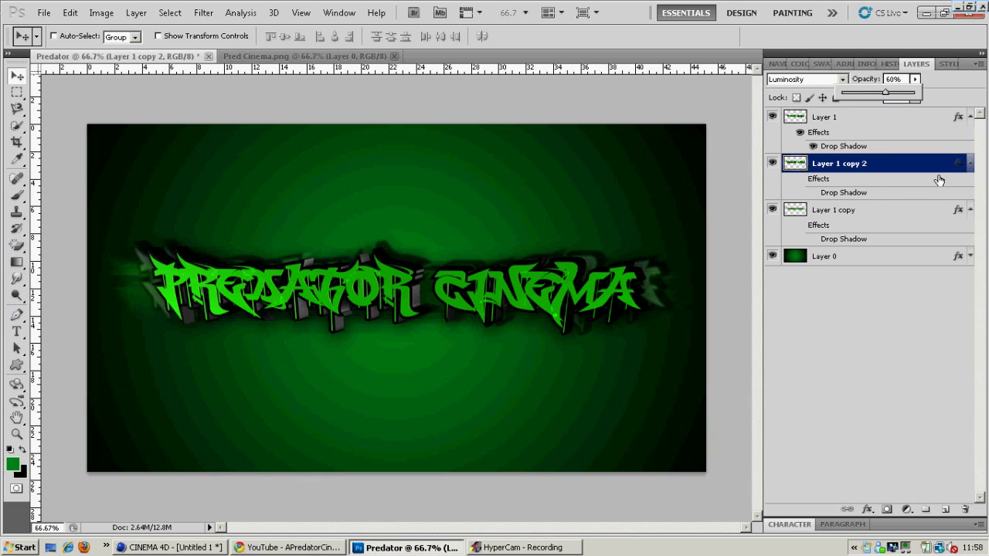
- Collapse the layers' effect lists and paint green splatters with the Brush on a new layer directly above Layer 0
click(970, 163)
click(970, 116)
click(969, 155)
click(842, 177)
click(944, 509)
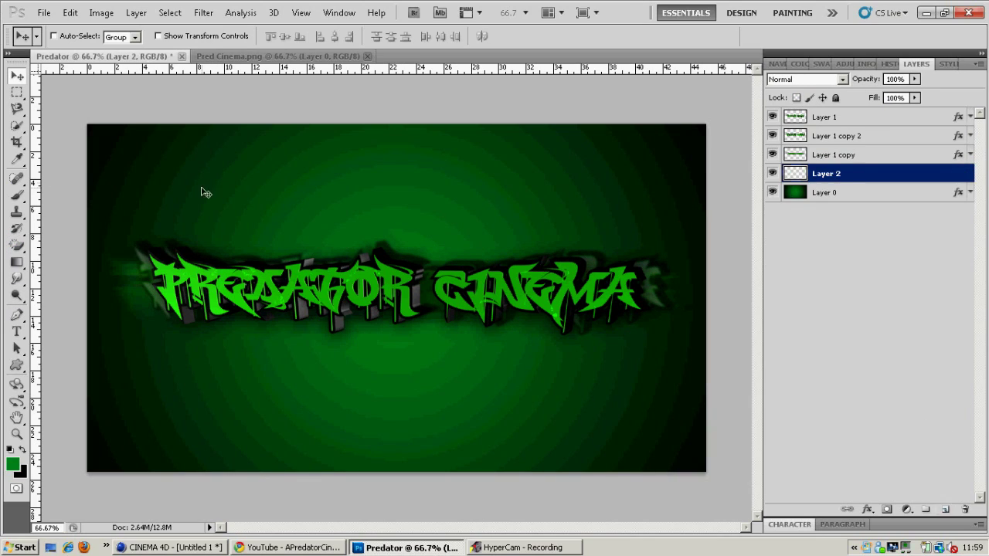
key(b)
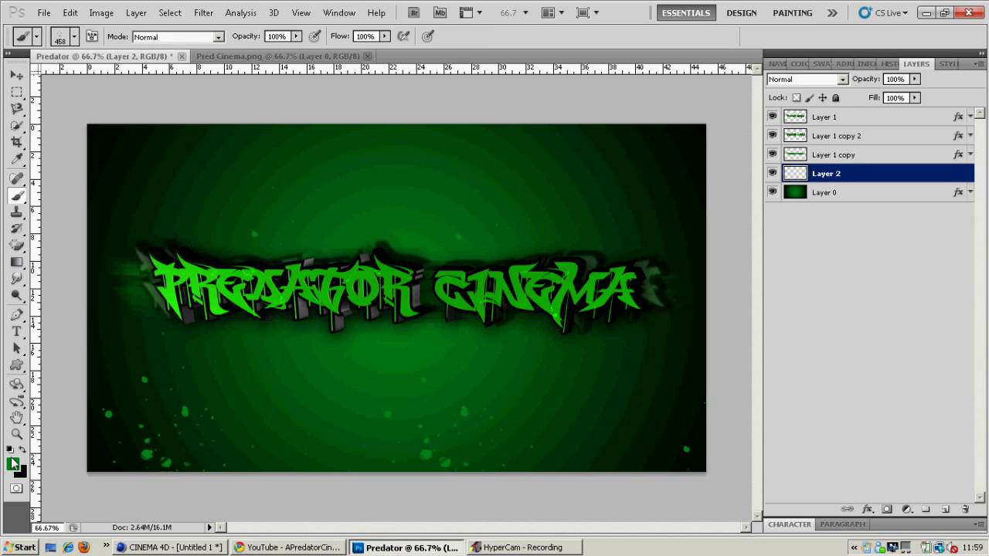
- Set the foreground colour to white and paint white splatters near the canvas corners on a new layer
click(13, 464)
drag(437, 208, 360, 120)
click(664, 453)
drag(463, 154, 239, 17)
click(670, 109)
click(945, 509)
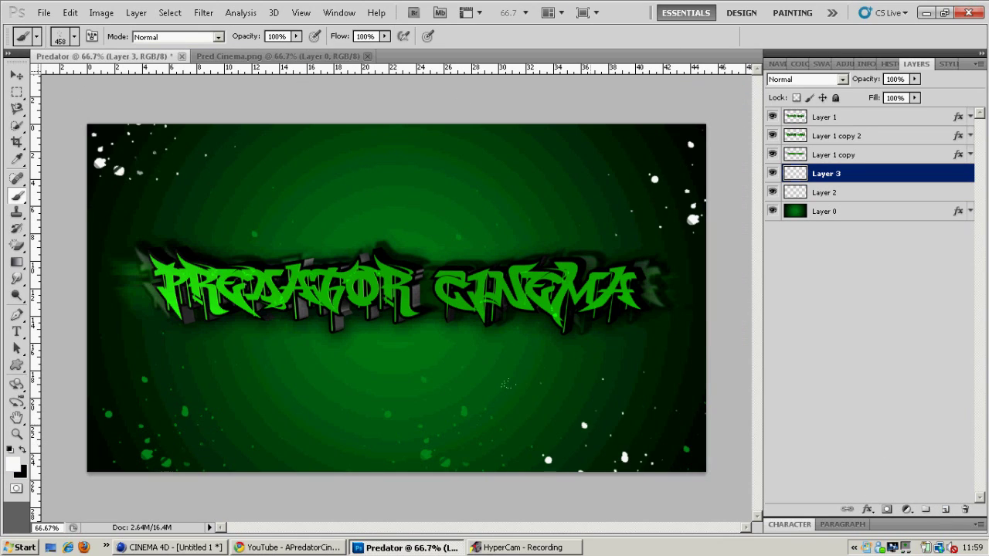
- Set the foreground colour to light green and paint splatters above and below the lettering on another new layer
click(12, 464)
click(482, 121)
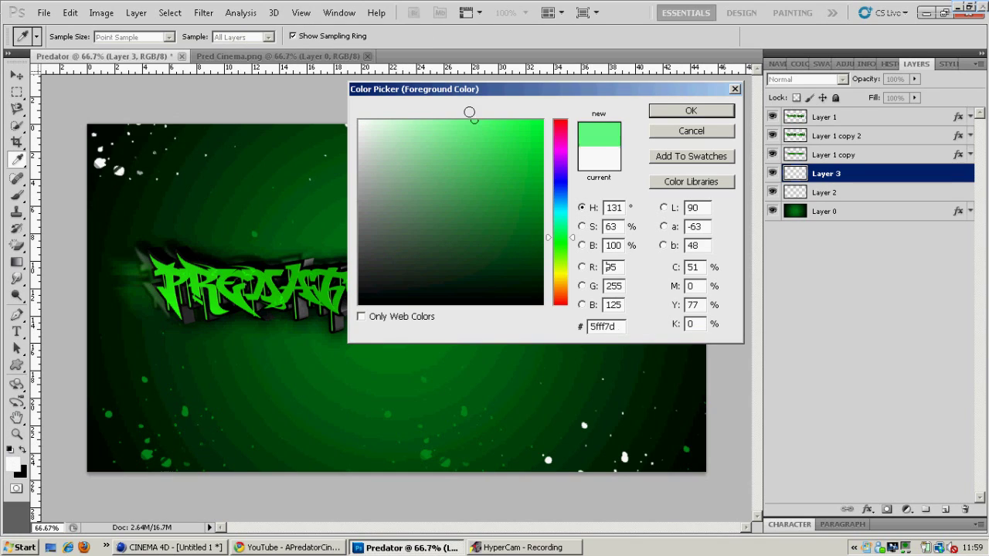
click(699, 109)
click(945, 509)
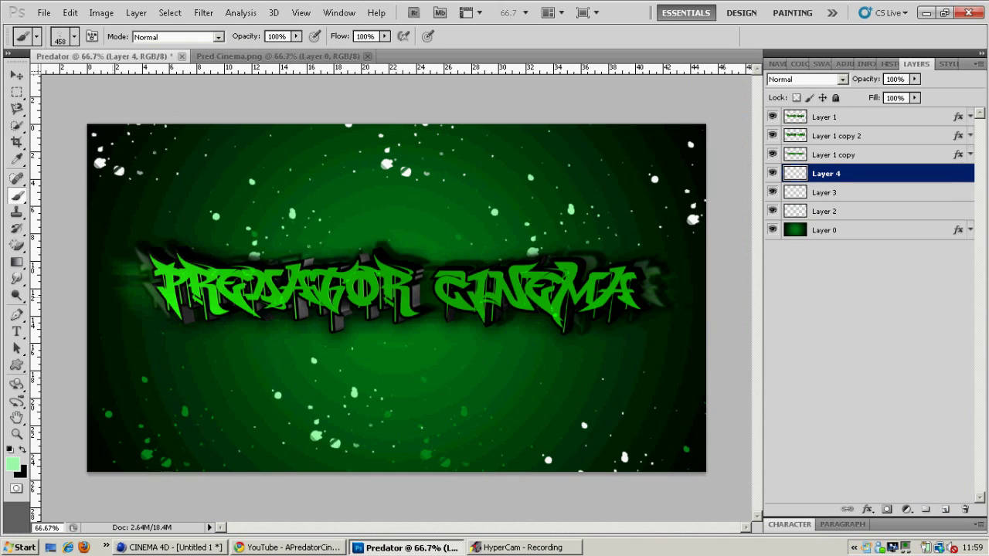
click(18, 75)
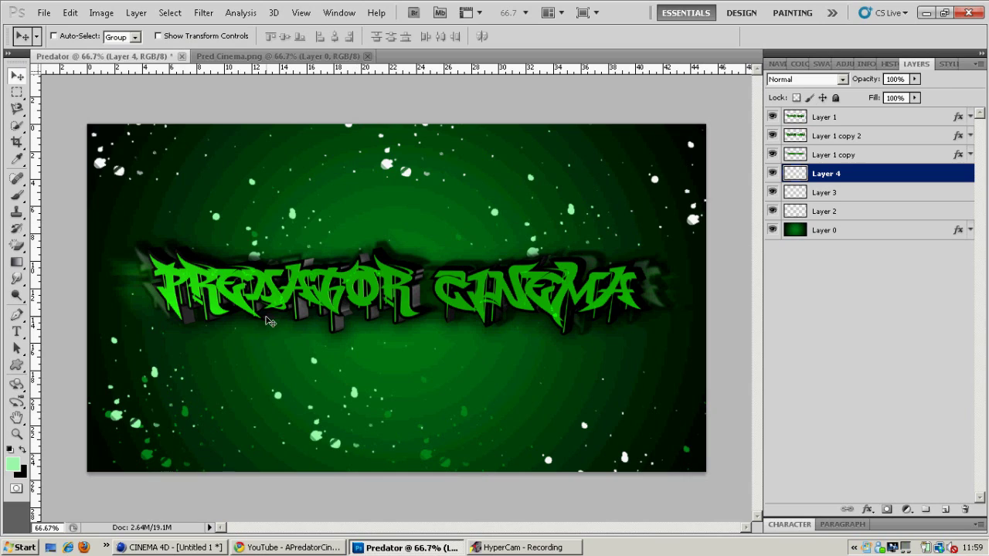
- Turn off the drop shadow on Layer 1
click(866, 155)
click(858, 136)
double_click(850, 118)
click(965, 117)
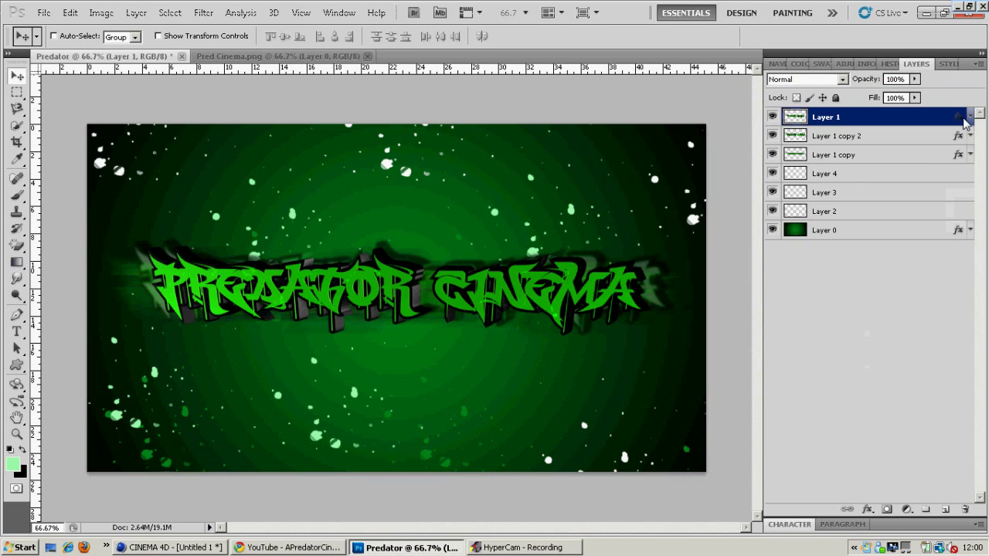
- Duplicate Layer 1 twice and turn the drop shadow back on for Layer 1
key(ctrl+j)
key(ctrl+j)
double_click(900, 158)
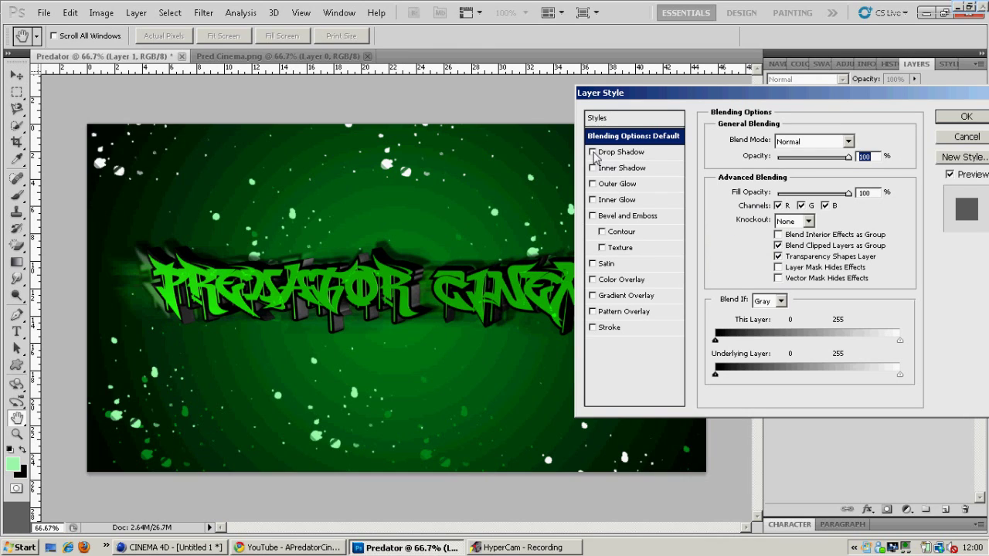
click(594, 152)
click(947, 119)
- Rotate Layer 1 copy 3 slightly counterclockwise with Free Transform
click(878, 136)
key(ctrl+t)
drag(681, 239, 640, 192)
click(16, 76)
click(434, 223)
- Rotate Layer 1 copy 4 slightly clockwise with Free Transform so it crosses the other tilted copy
click(840, 120)
key(ctrl+t)
drag(669, 240, 683, 308)
click(16, 75)
click(420, 215)
- Place both tilted lettering copies beneath Layer 1 and reduce their opacity to 34%
shift+click(846, 136)
drag(846, 136, 846, 171)
drag(914, 79, 870, 99)
- Transform the two tilted copies together, adjusting their size slightly behind the main lettering
key(ctrl+t)
mouse_move(590, 301)
mouse_down()
mouse_move(597, 307)
mouse_move(590, 301)
mouse_up()
mouse_move(671, 414)
mouse_down()
mouse_move(678, 402)
mouse_move(678, 417)
mouse_up()
click(12, 79)
click(409, 215)
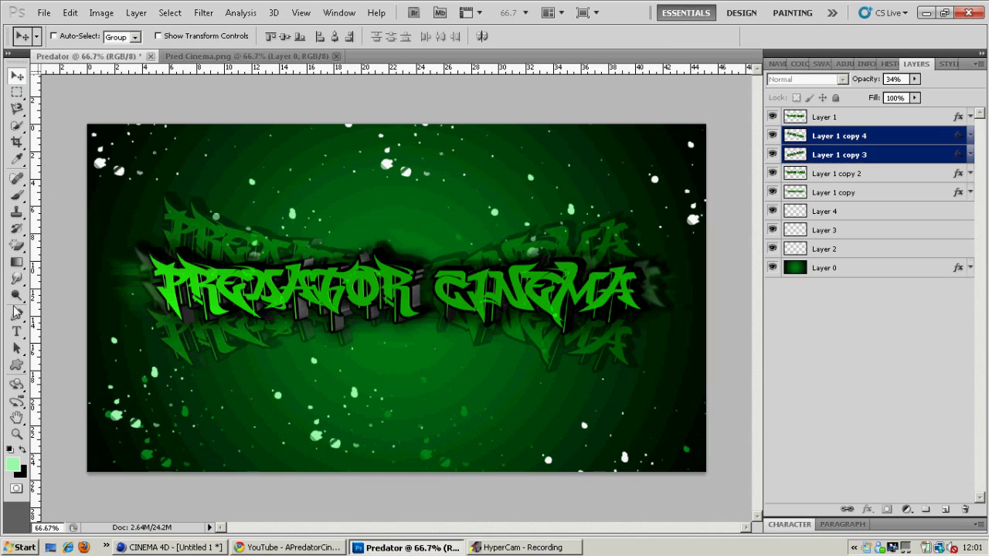
- Start a text line below the lettering using the BatmanForeverAlternate font in white (ffffff)
key(t)
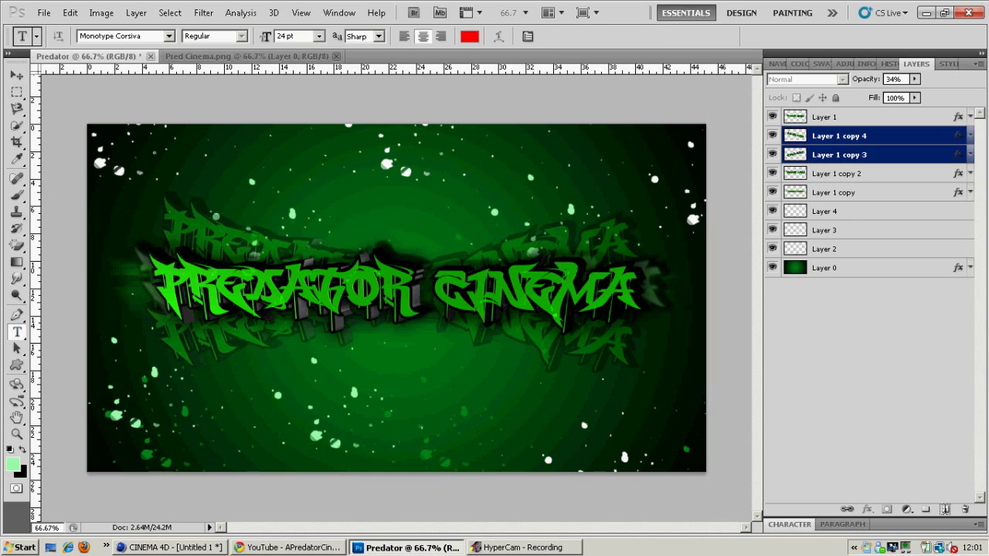
click(174, 368)
click(169, 35)
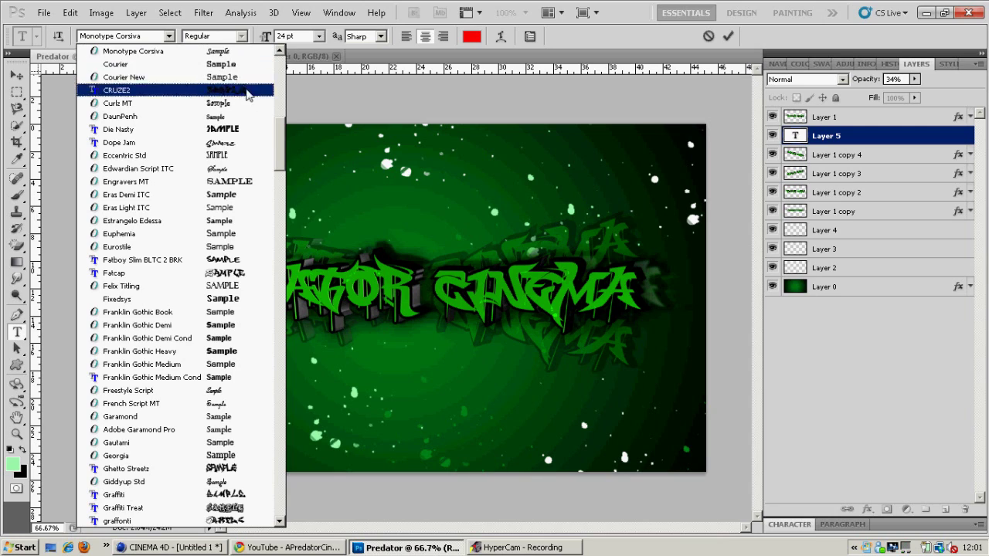
drag(277, 142, 282, 70)
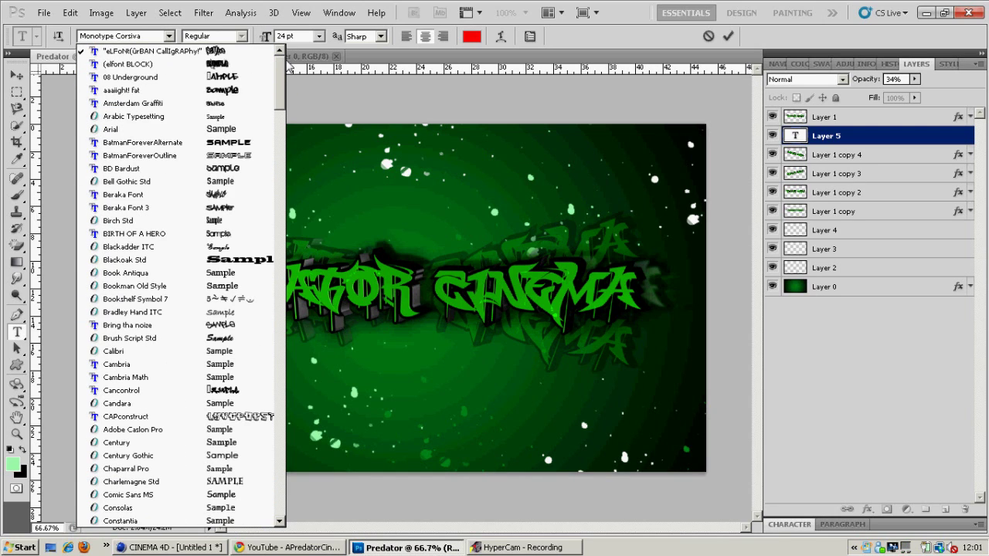
click(168, 142)
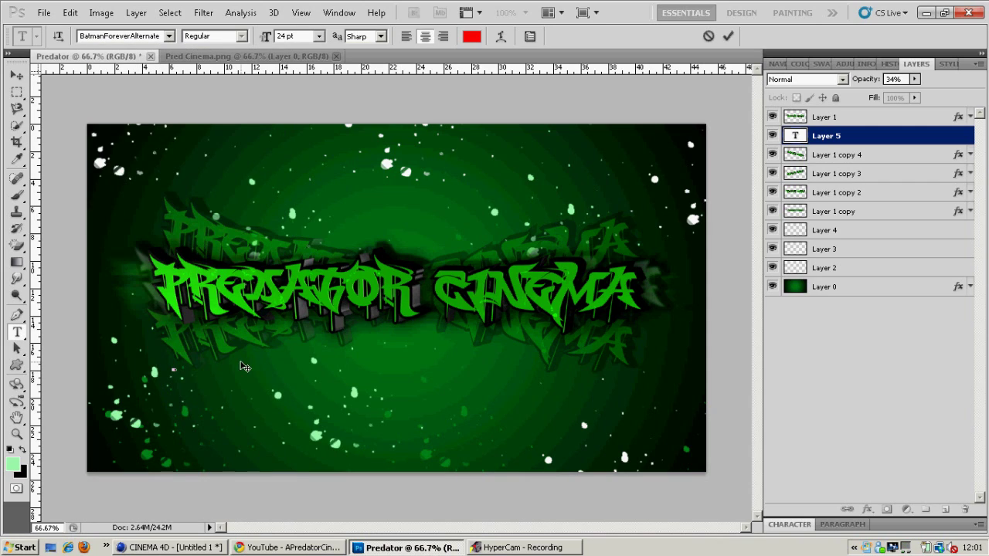
click(470, 36)
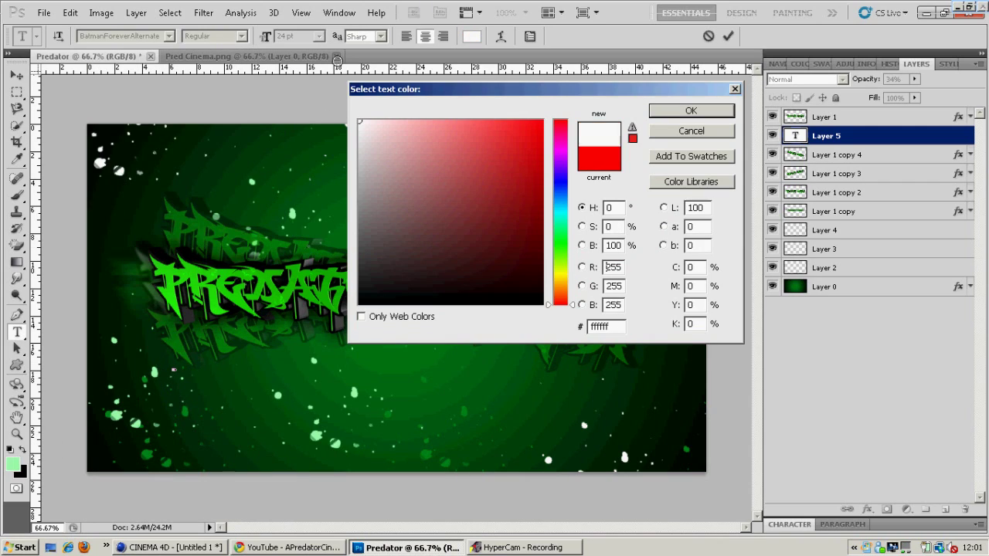
click(675, 115)
text(UBE.COM/)
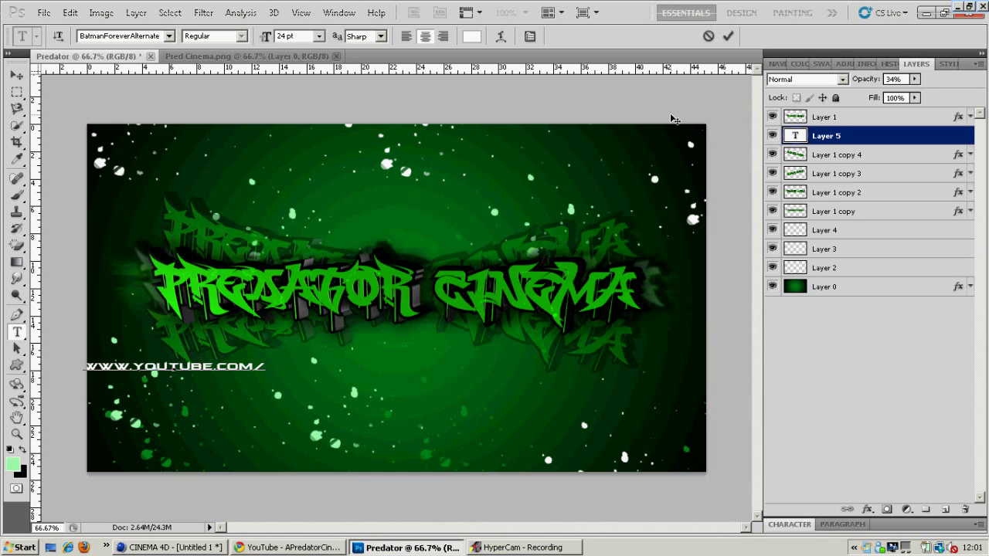
key(alt+Tab)
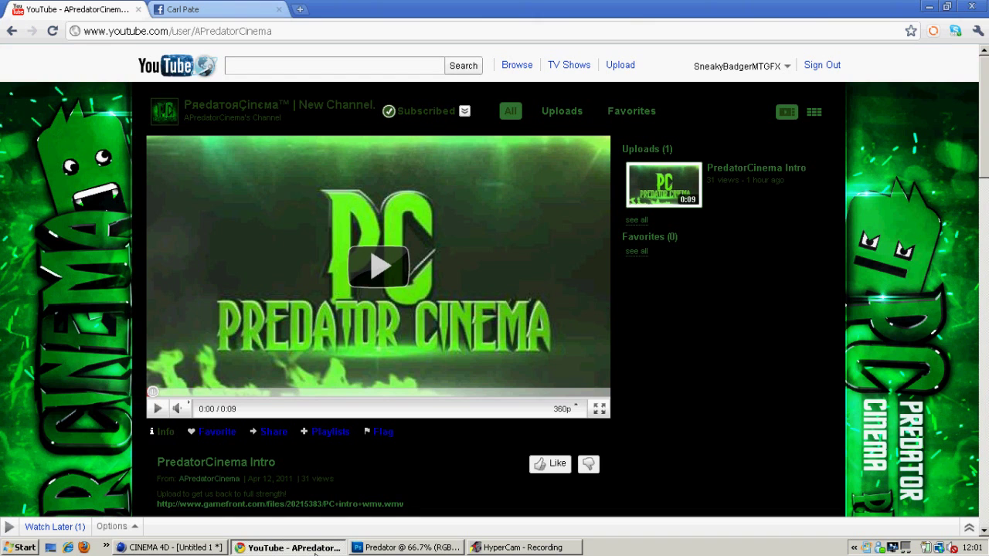
click(384, 549)
text(APREdatorcinema)
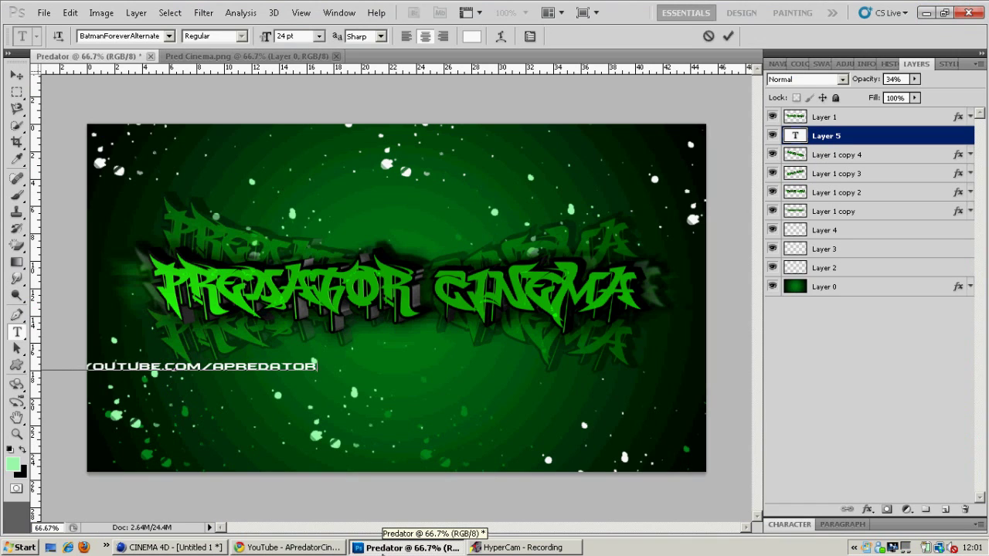
click(15, 75)
drag(147, 356, 367, 342)
- Duplicate the URL text layer, then rasterize the lower one and apply a horizontal Motion Blur to it
key(ctrl+j)
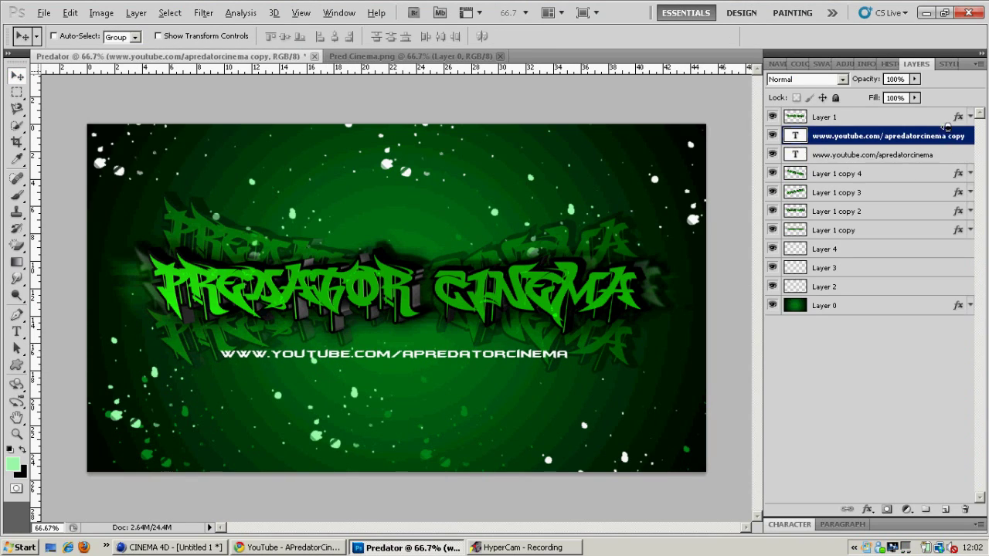
click(915, 154)
click(204, 13)
mouse_move(309, 134)
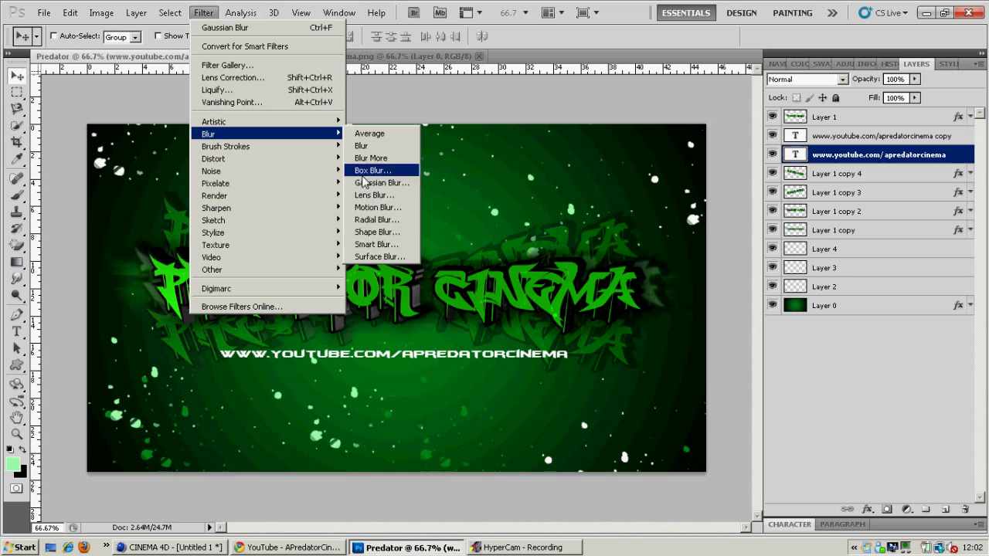
click(378, 207)
click(437, 221)
click(575, 116)
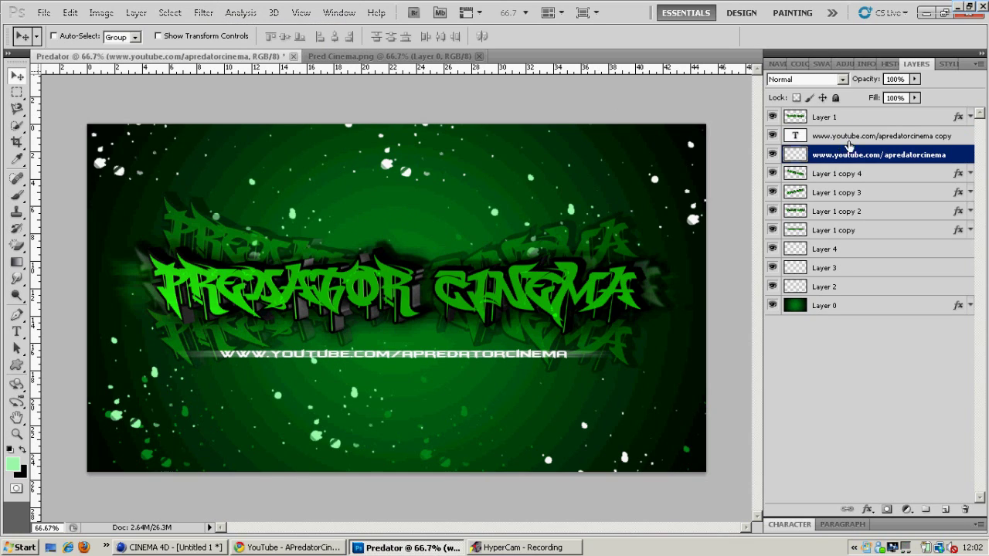
- Add a Drop Shadow and a Stroke to the sharp URL text layer
click(881, 136)
double_click(928, 136)
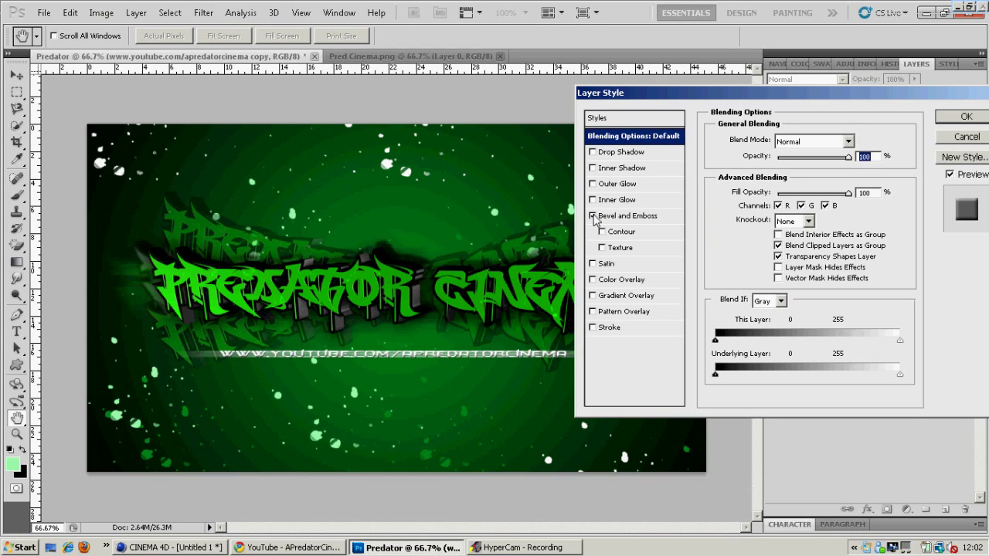
click(592, 151)
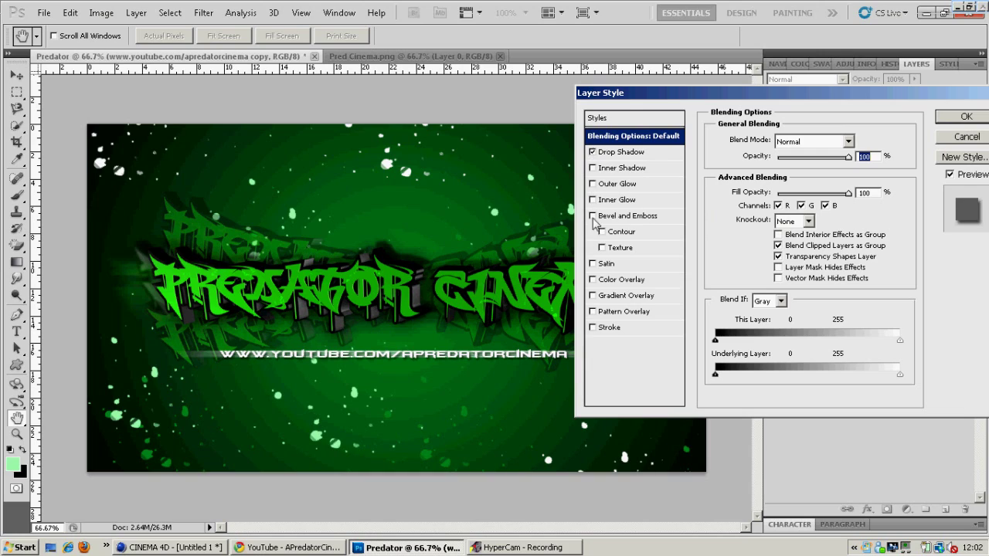
click(593, 327)
click(964, 116)
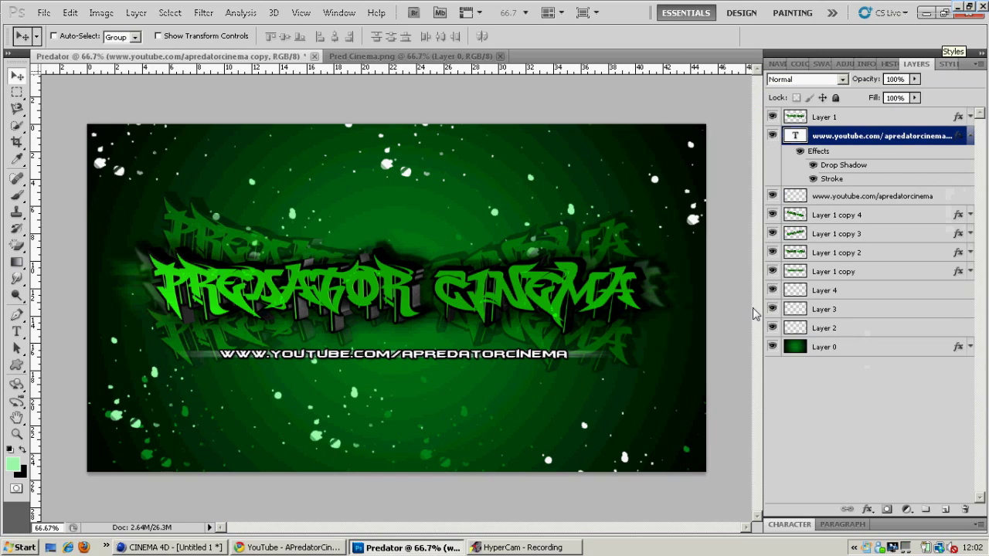
- Merge the sharp and blurred URL layers and nudge the result up slightly towards the main lettering
click(970, 136)
shift+click(819, 154)
right_click(812, 158)
click(848, 418)
key(Up)
key(Up)
key(Up)
key(Up)
key(Up)
key(Up)
key(Up)
key(Up)
key(Up)
key(Up)
key(Up)
key(Up)
key(Up)
key(Up)
key(Up)
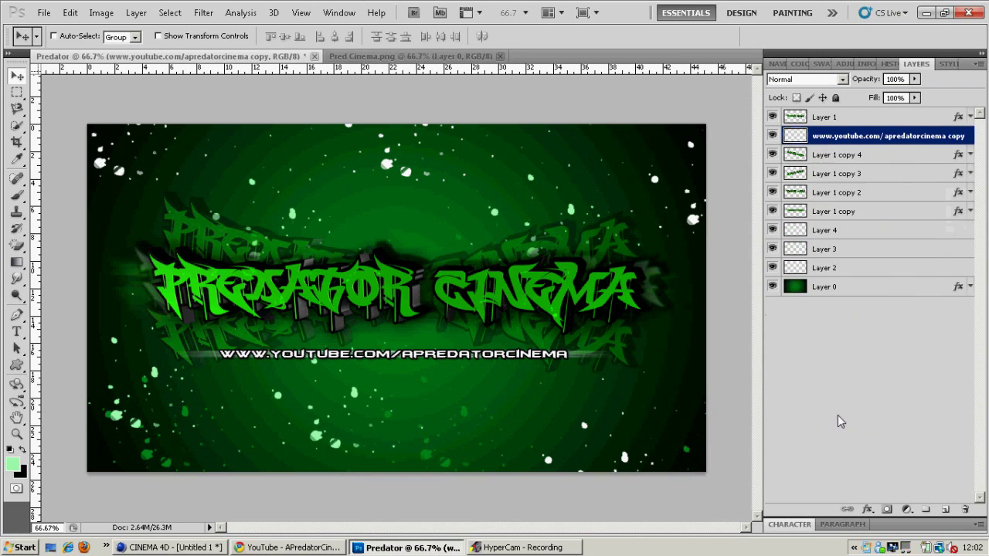
key(Down)
key(Down)
key(Down)
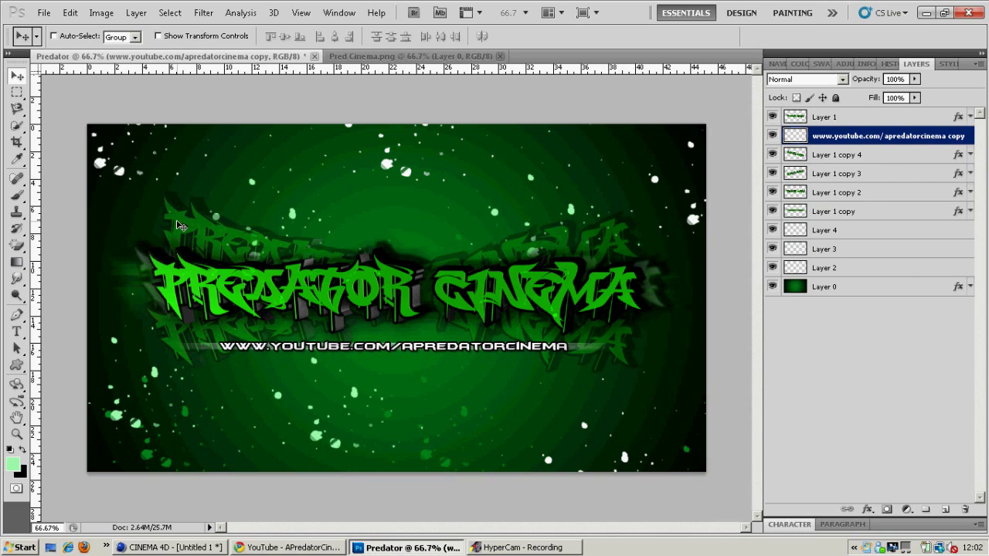
- Add a white text line reading "sub them up" in BatmanForeverAlternate 24 pt and centre it beneath the URL
click(16, 332)
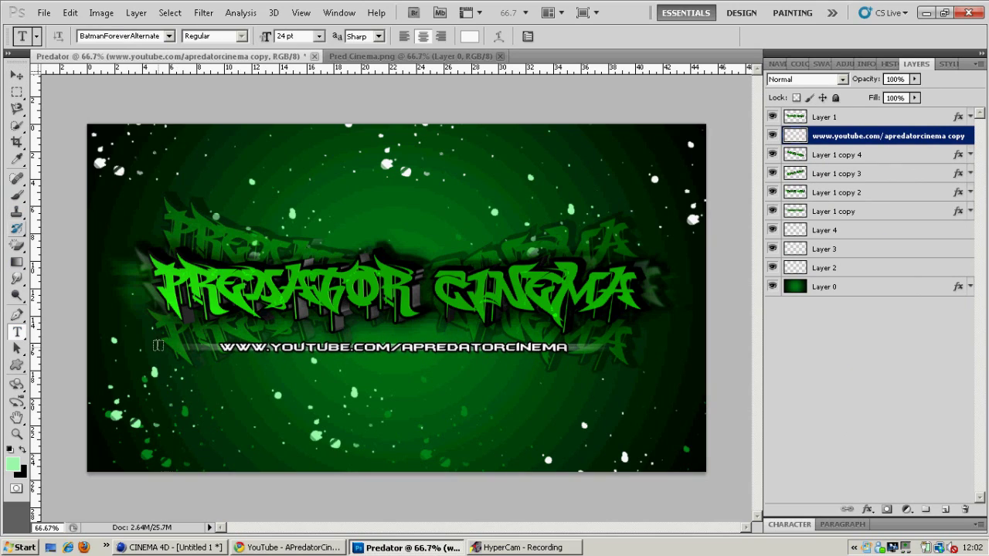
click(149, 157)
text(sub them up)
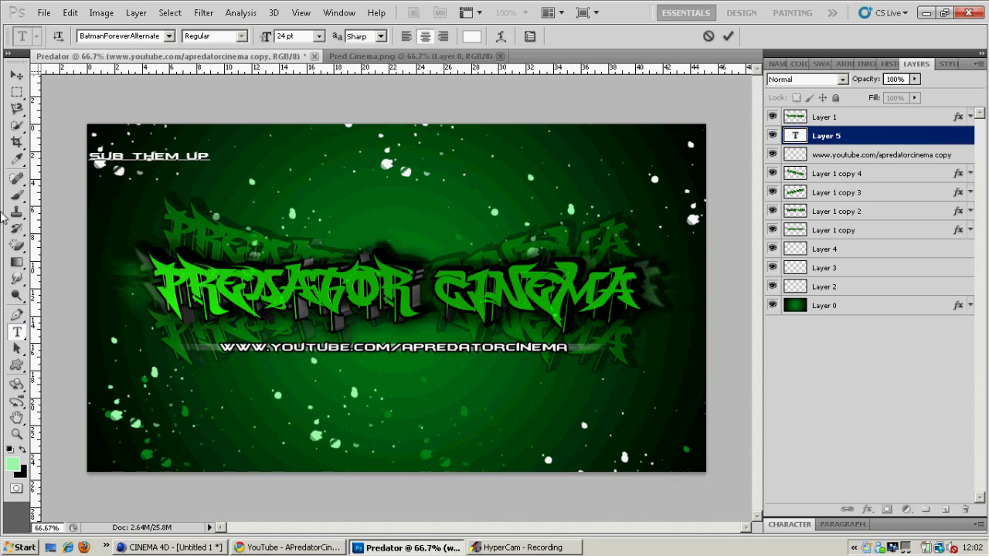
click(15, 75)
drag(147, 159, 394, 367)
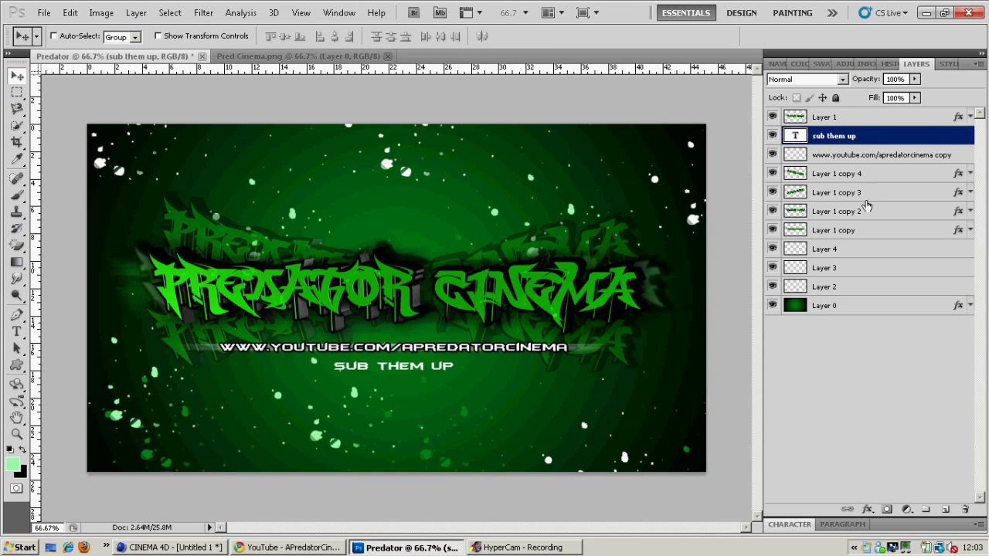
- Duplicate the "sub them up" text layer, then rasterize the lower one and apply Motion Blur at -90° with a 188 pixel distance
right_click(843, 161)
click(840, 132)
click(873, 140)
key(ctrl+j)
click(873, 156)
click(202, 15)
mouse_move(224, 135)
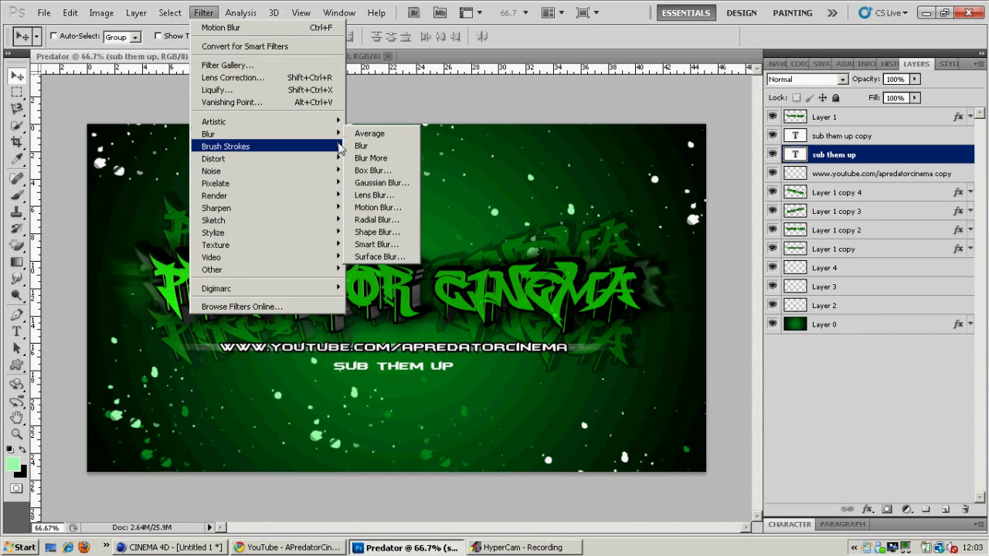
click(387, 216)
click(420, 225)
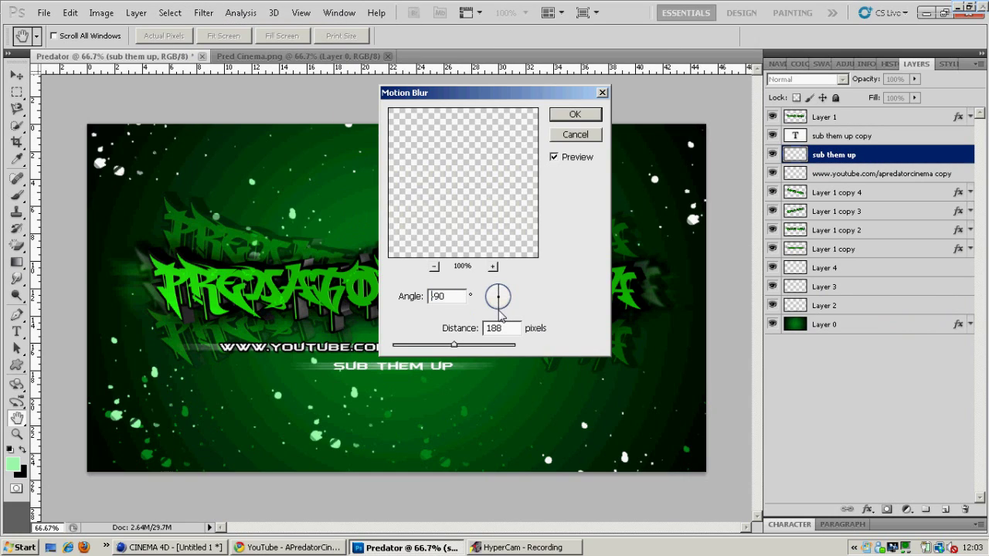
click(575, 115)
- Give the sharp "sub them up" text layer a Drop Shadow and a Stroke
double_click(873, 139)
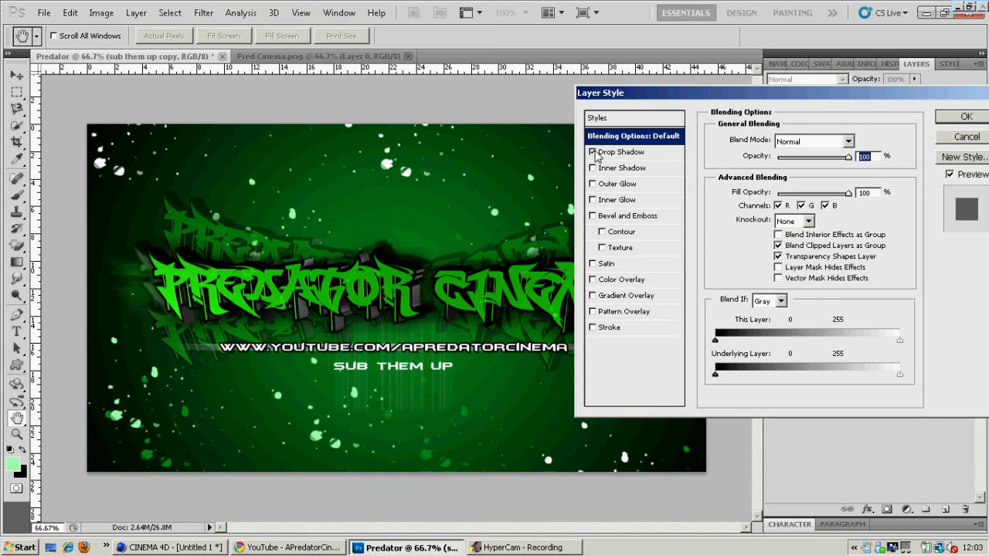
click(593, 153)
click(592, 327)
click(966, 118)
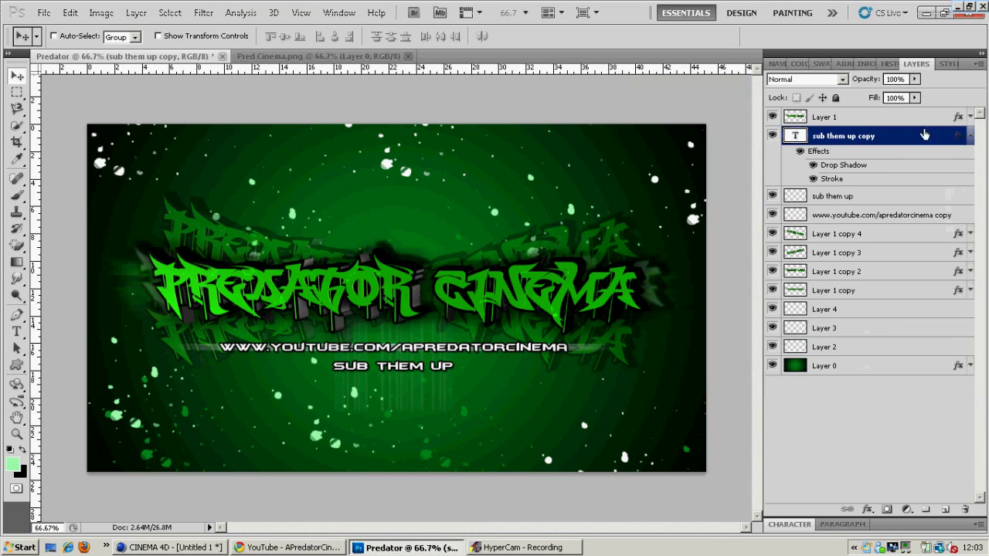
- Merge the sharp and blurred "sub them up" layers and nudge the result up closer to the URL
click(970, 136)
shift+click(835, 154)
right_click(800, 155)
click(826, 417)
key(Up)
key(Up)
key(Up)
key(Up)
key(Up)
key(Up)
key(Up)
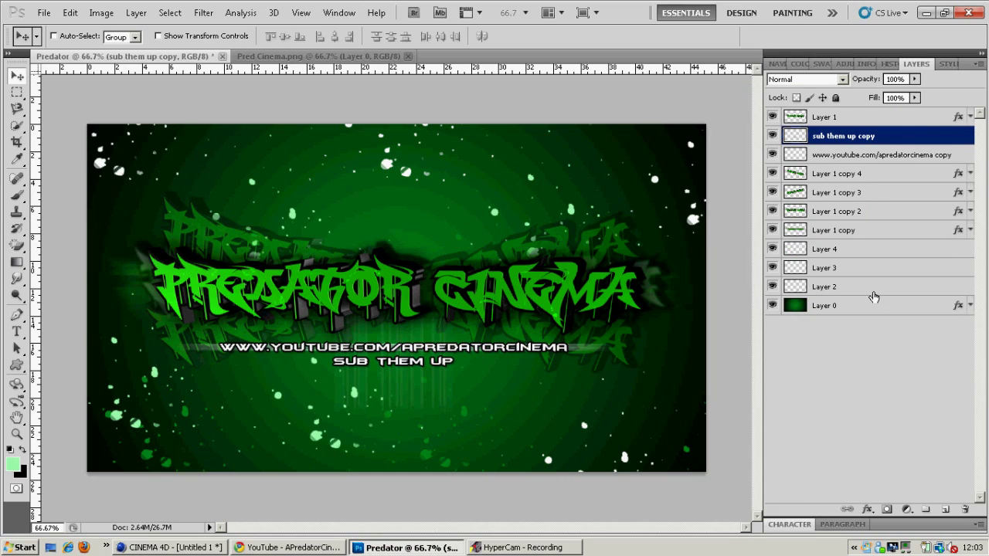
- Add a new layer above Layer 2 and try a stamp of the 329 px brush near the canvas's upper right, then undo it
click(881, 288)
key(ctrl+shift+alt+n)
click(15, 198)
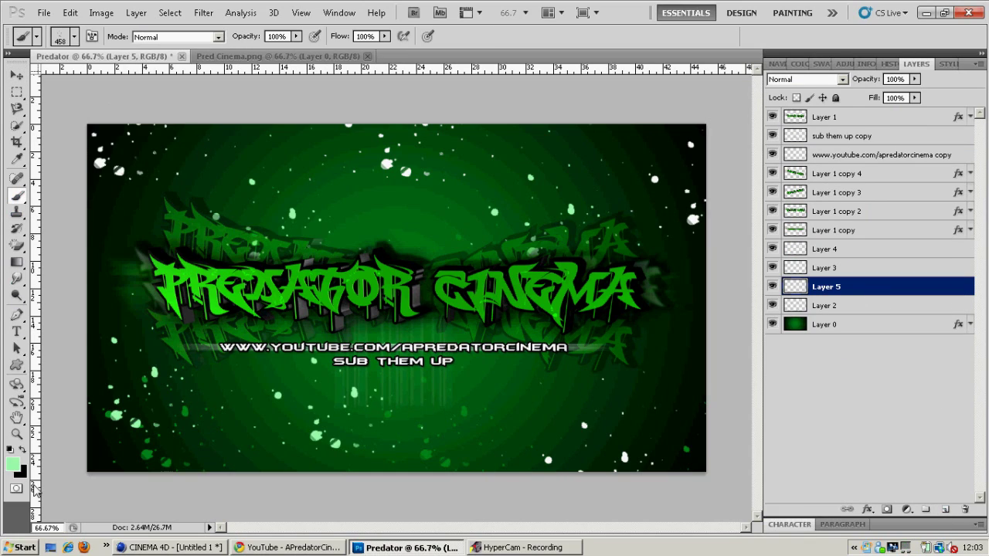
click(60, 33)
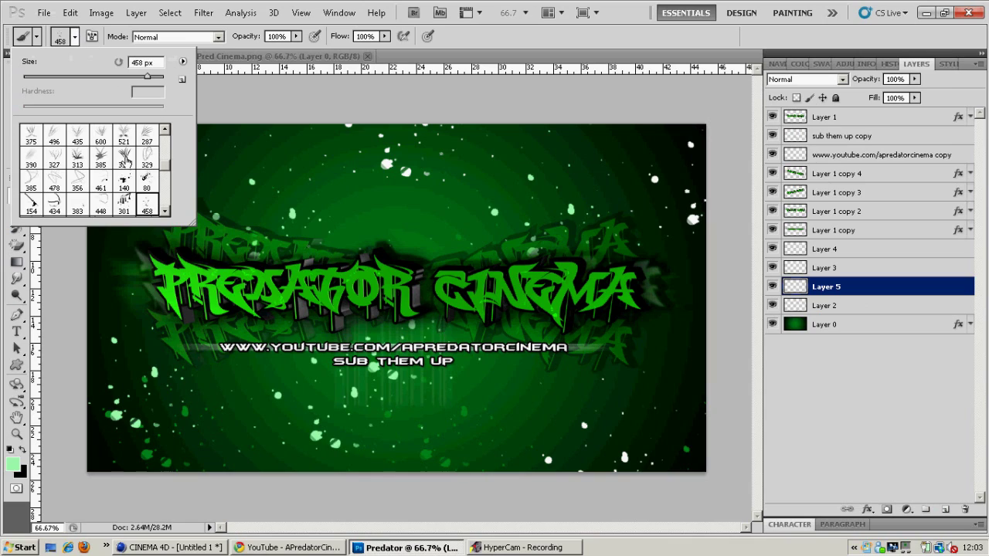
click(657, 162)
key(ctrl+z)
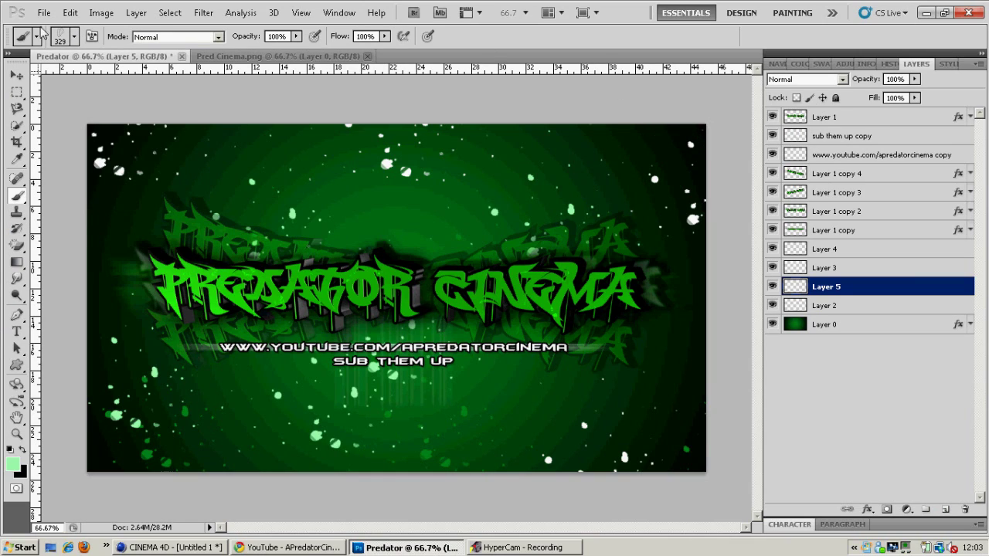
- Choose the 485 px streak brush and test it below the text and at the lower right, undoing each stamp
click(60, 36)
scroll(170, 219, down, 10)
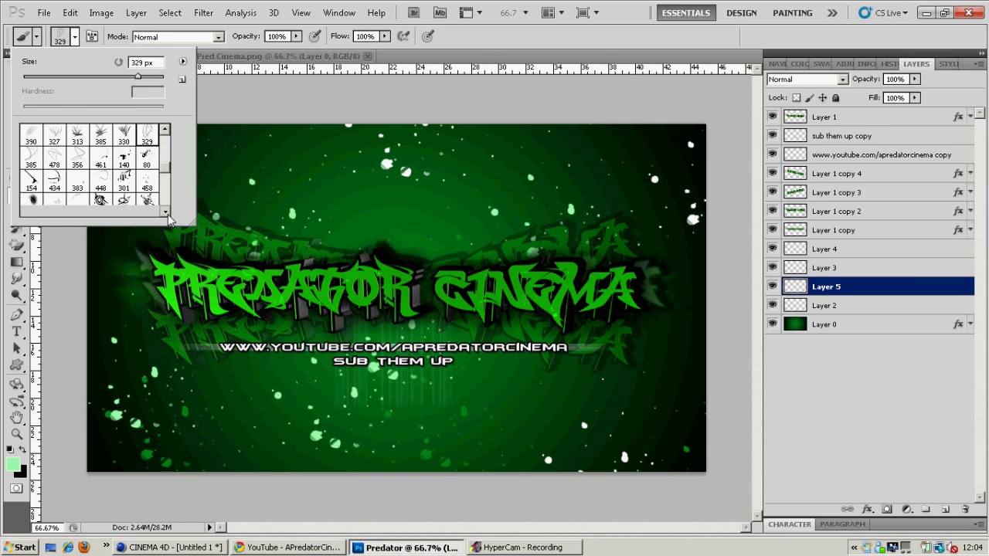
click(388, 402)
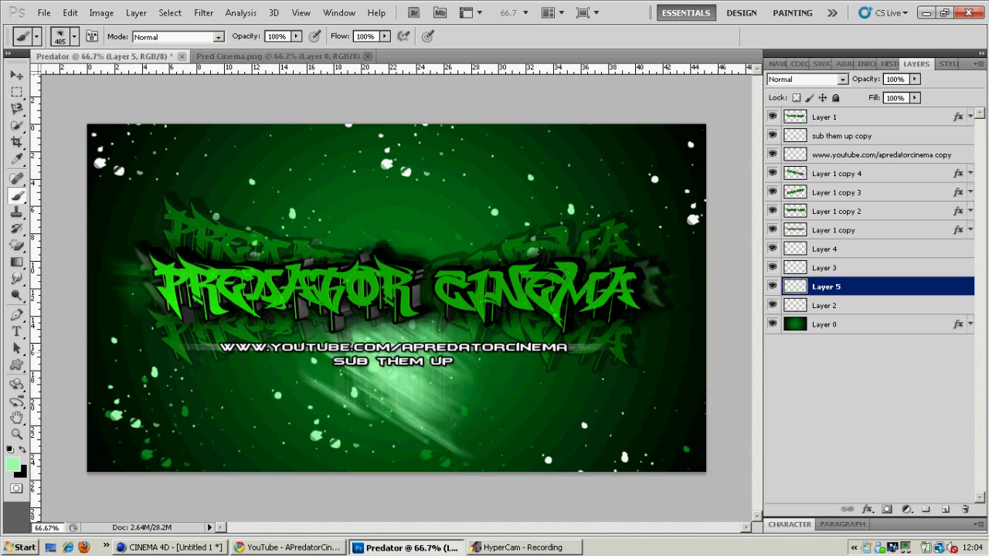
key(ctrl+z)
click(619, 398)
key(ctrl+z)
- Stamp the streak brush at the canvas's upper right and lower left, and set the layer opacity to 7%
click(649, 197)
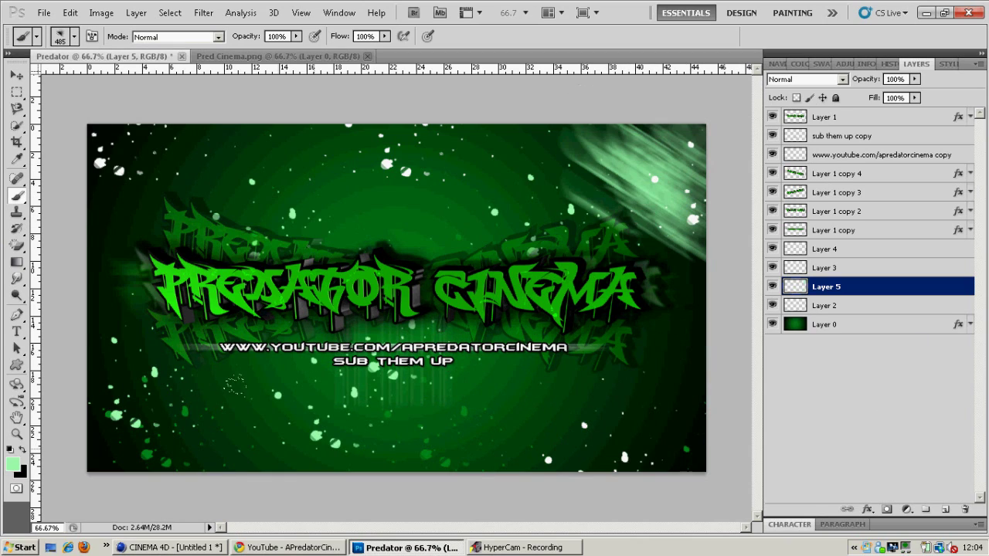
click(291, 429)
drag(914, 79, 846, 92)
click(17, 76)
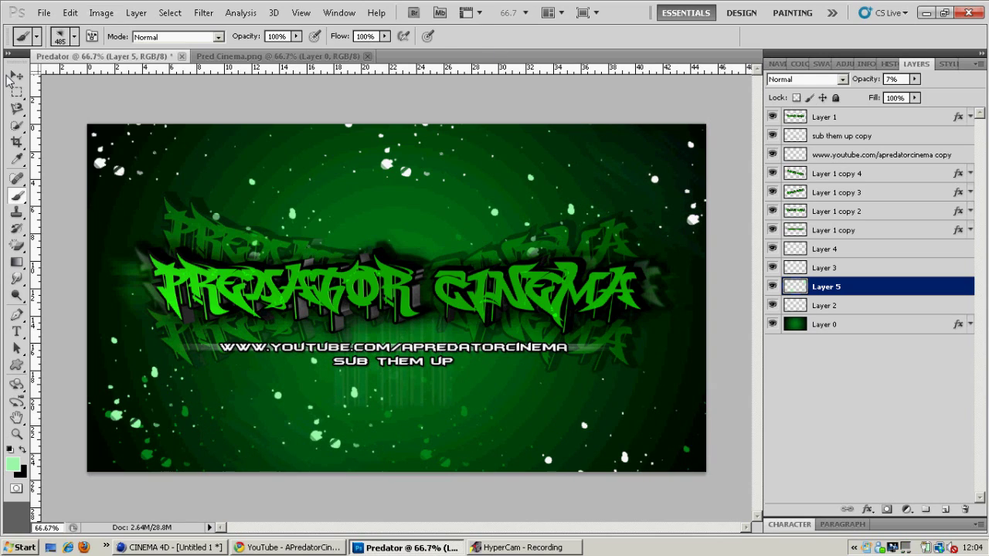
- Add a white text line reading "mtgfx designs" and place it in the upper-left corner of the canvas
click(17, 332)
click(213, 402)
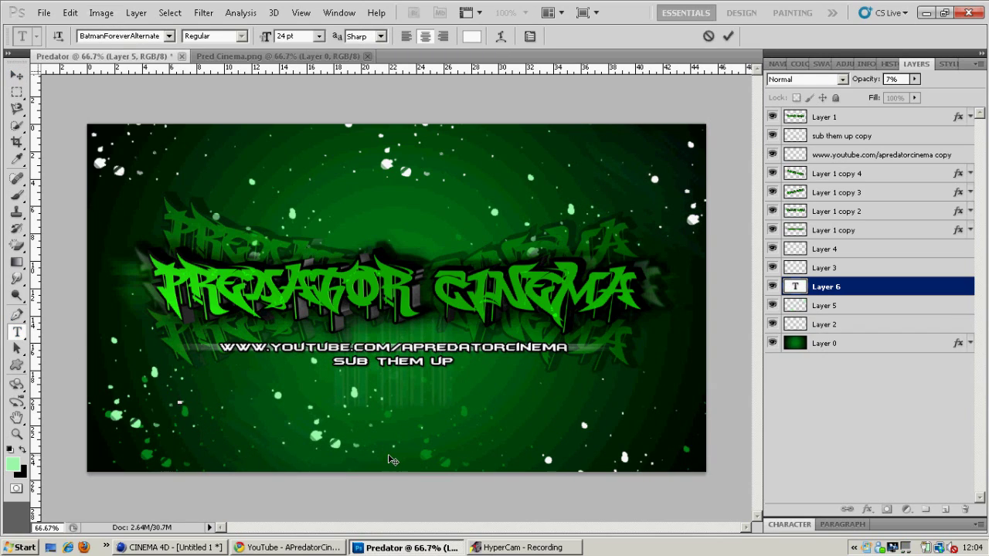
text(mtgfx designs)
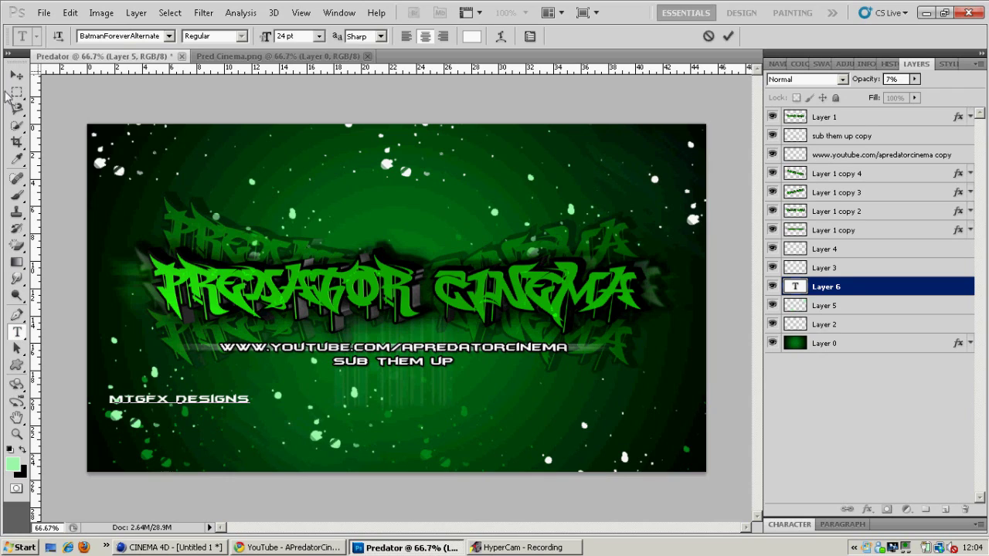
click(16, 75)
drag(183, 399, 132, 138)
key(Up)
key(Up)
key(Up)
key(Up)
key(Up)
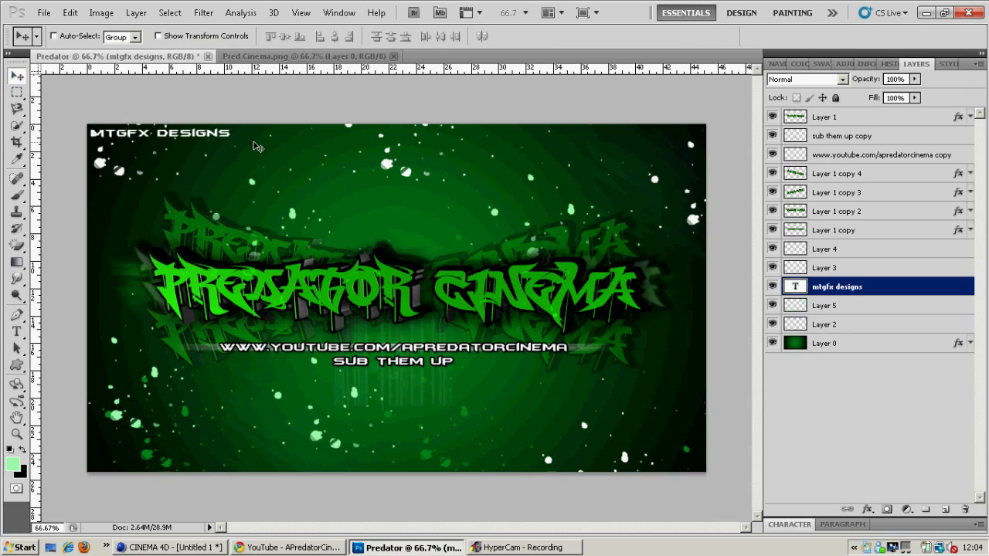
- Scale the "mtgfx designs" text down to about 85% and apply the transformation
key(ctrl+t)
drag(235, 141, 213, 143)
key(v)
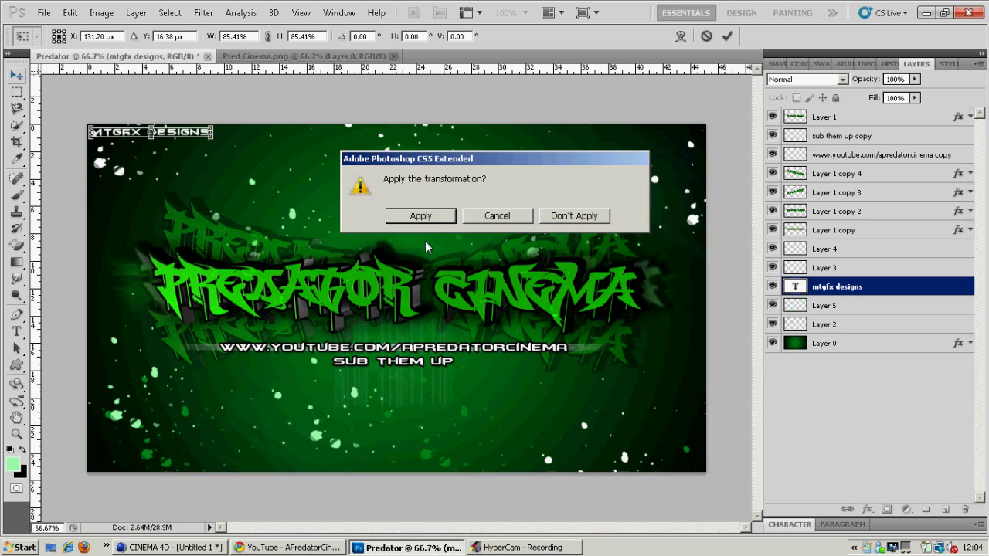
click(421, 216)
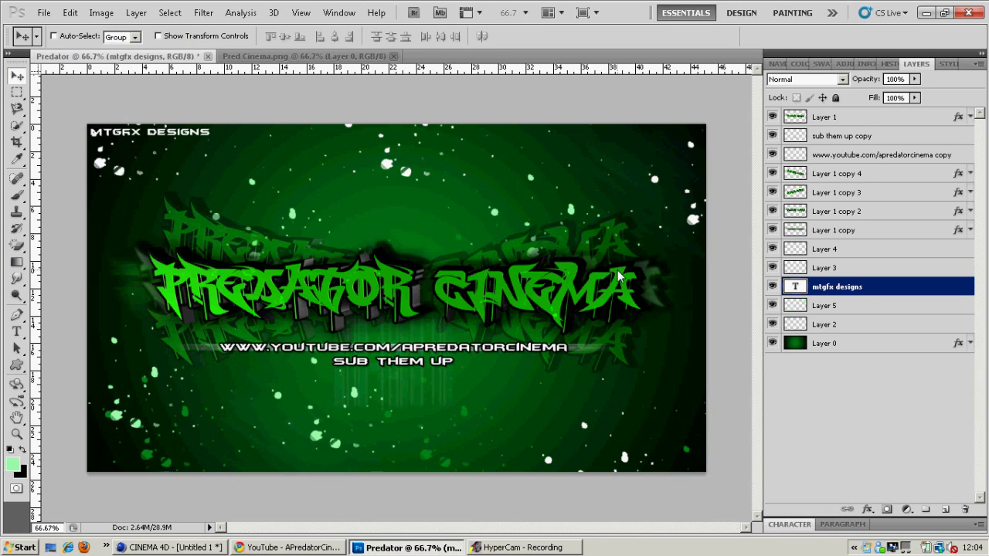
- Try several blending modes on the "mtgfx designs" layer and set it to Soft Light
double_click(908, 293)
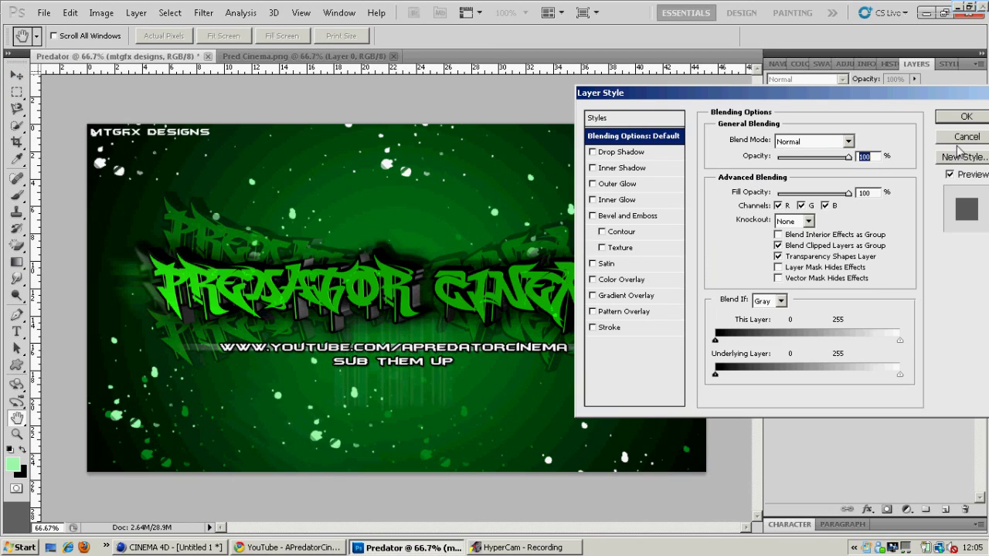
click(962, 136)
click(804, 79)
click(803, 267)
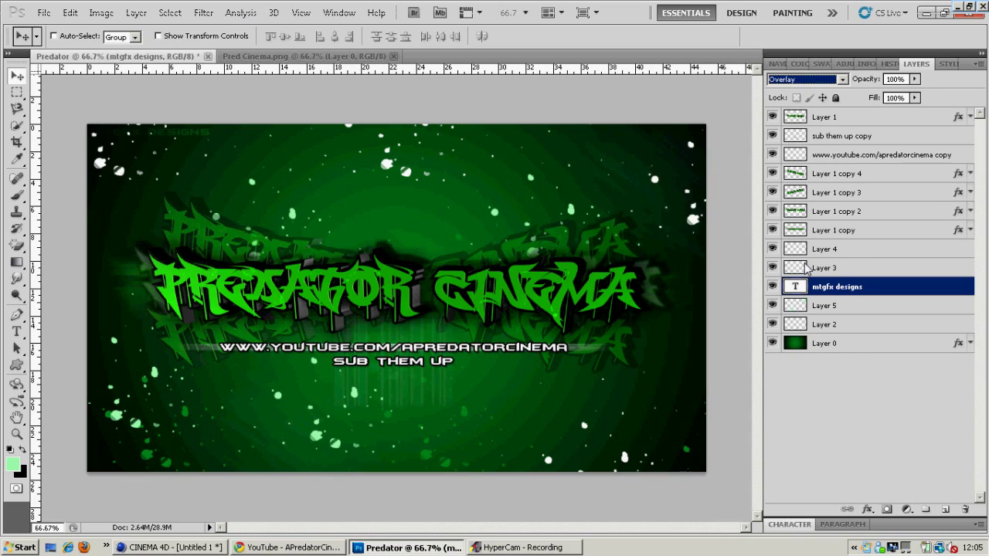
scroll(803, 267, down, 11)
scroll(804, 267, up, 8)
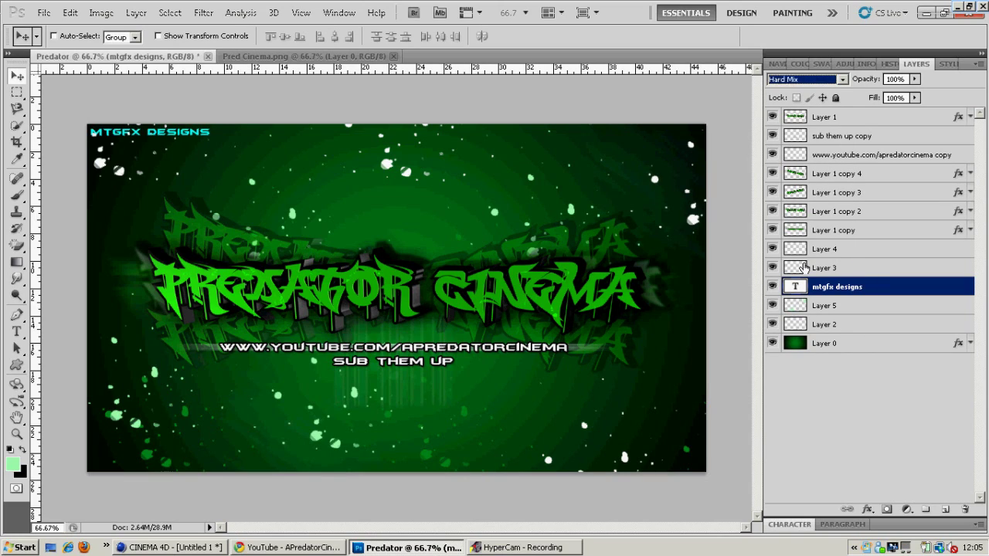
key(Down)
key(Down)
- Add a Drop Shadow and a Stroke to the "mtgfx designs" text and move it to the canvas's upper-right corner
double_click(881, 288)
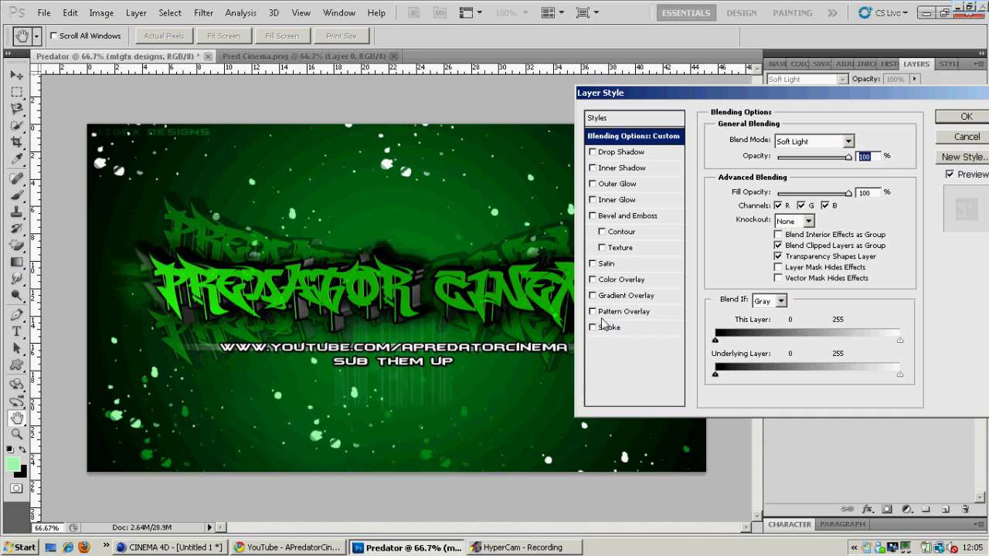
click(607, 327)
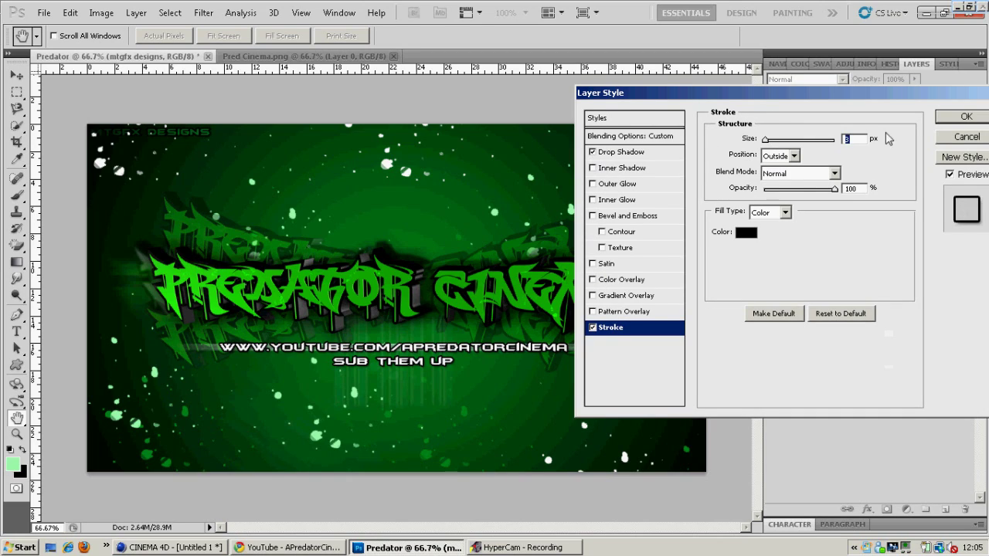
click(945, 117)
drag(91, 87, 566, 89)
- Open Save As for the finished graphic and activate the Zoom tool for viewing it
click(44, 12)
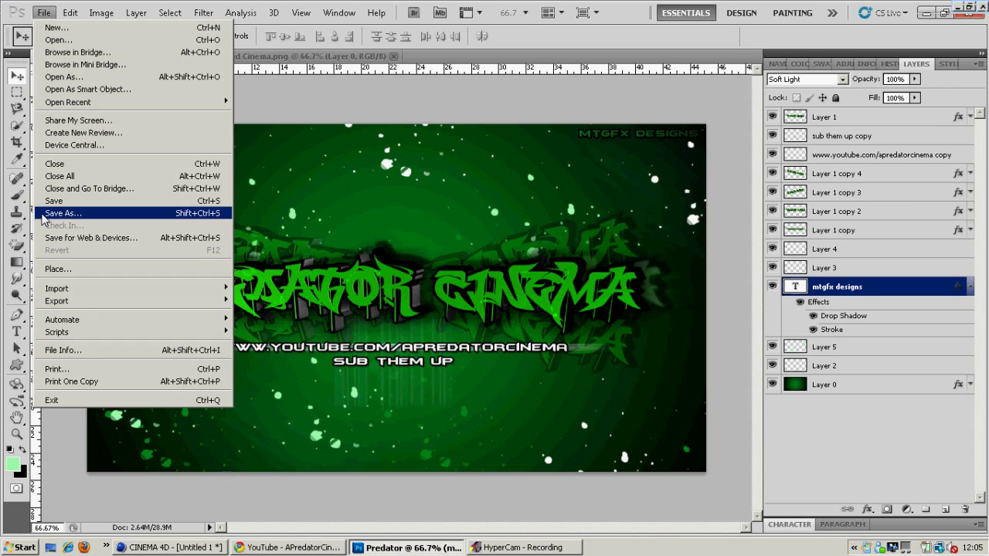
click(42, 215)
click(17, 436)
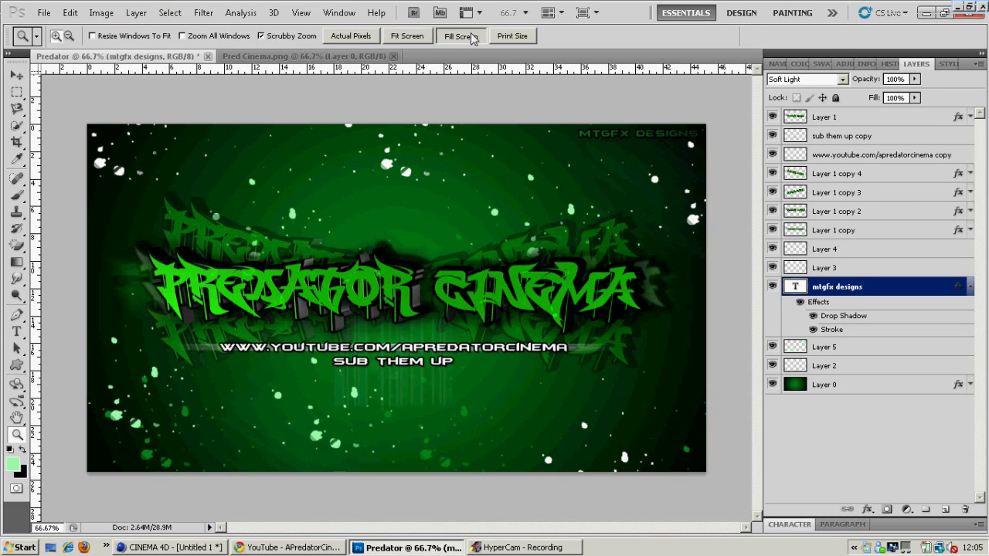